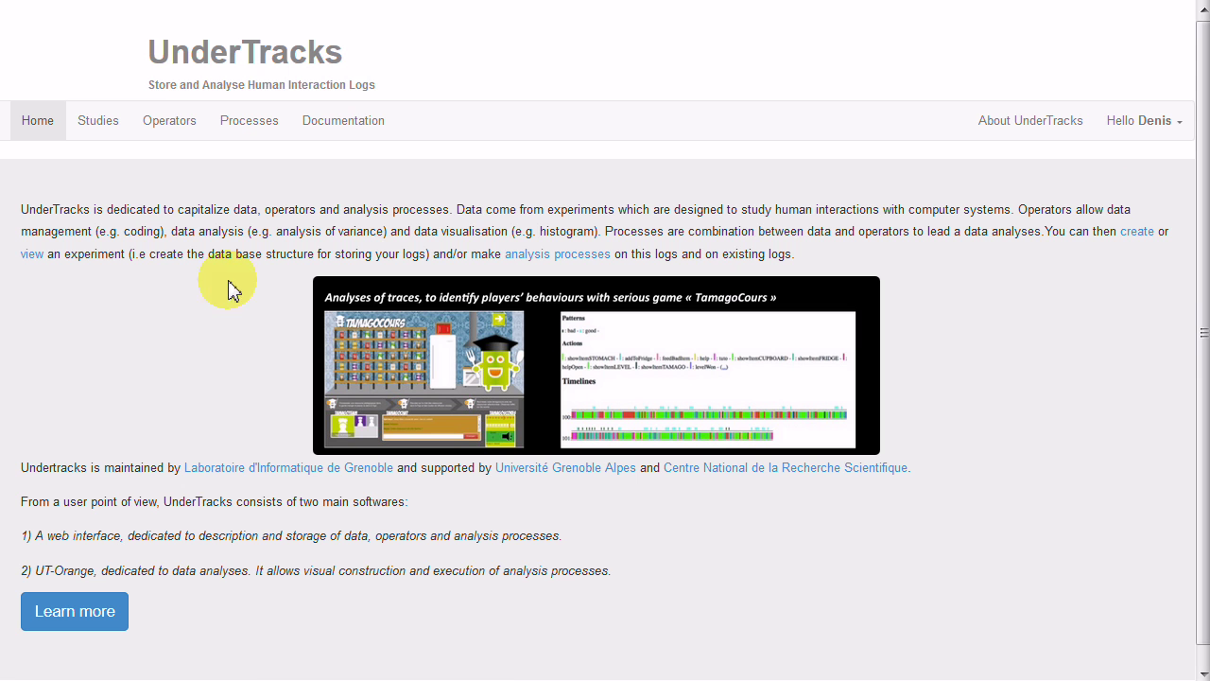
# - Create a new study in UnderTracks and enter testEdba2010 as its name
pyautogui.click(83, 138)
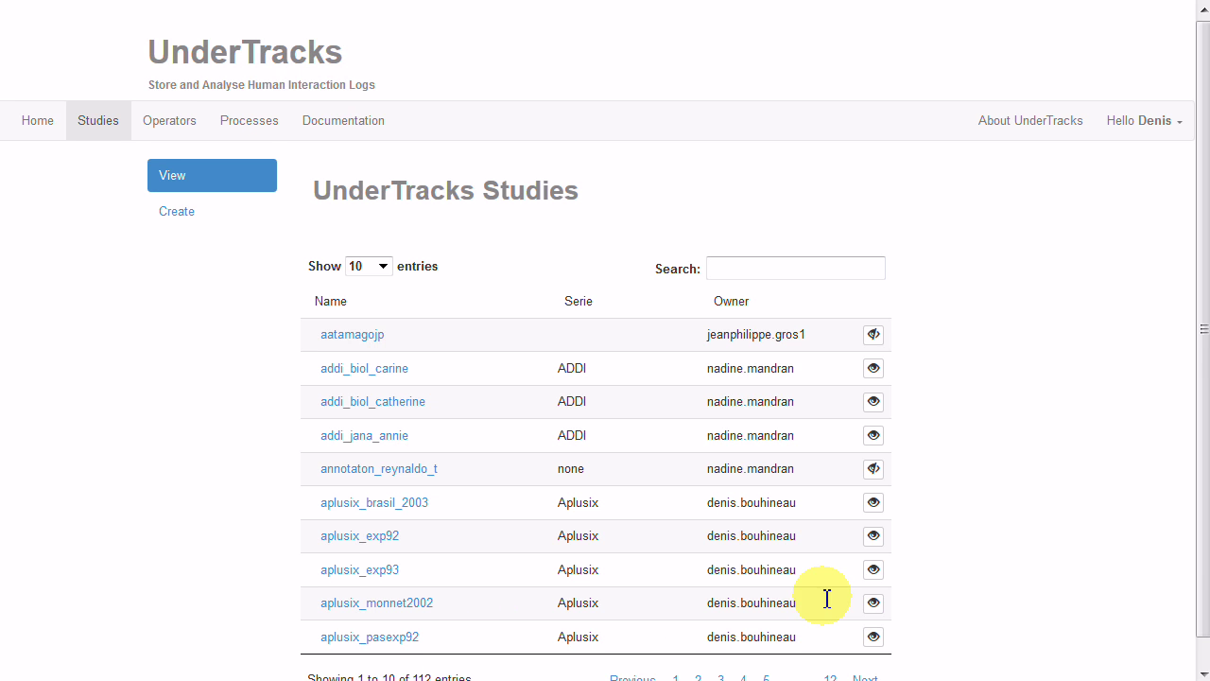
pyautogui.scroll(-1, 855, 586)
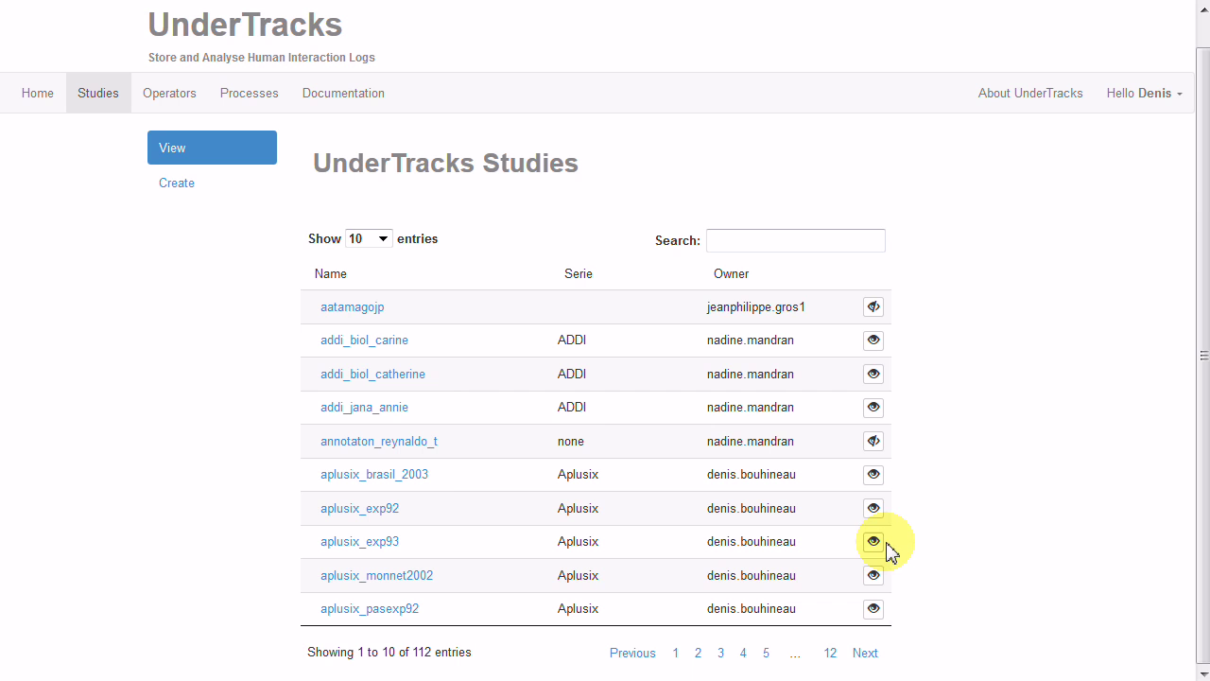
pyautogui.click(175, 198)
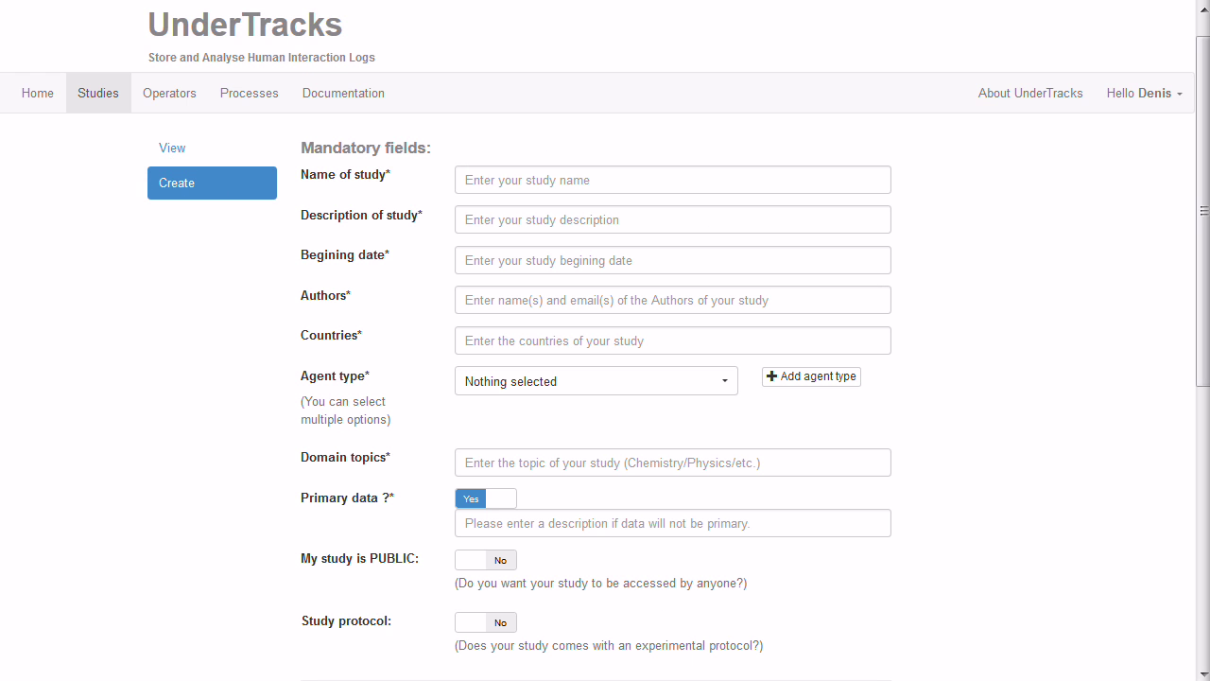
pyautogui.click(508, 179)
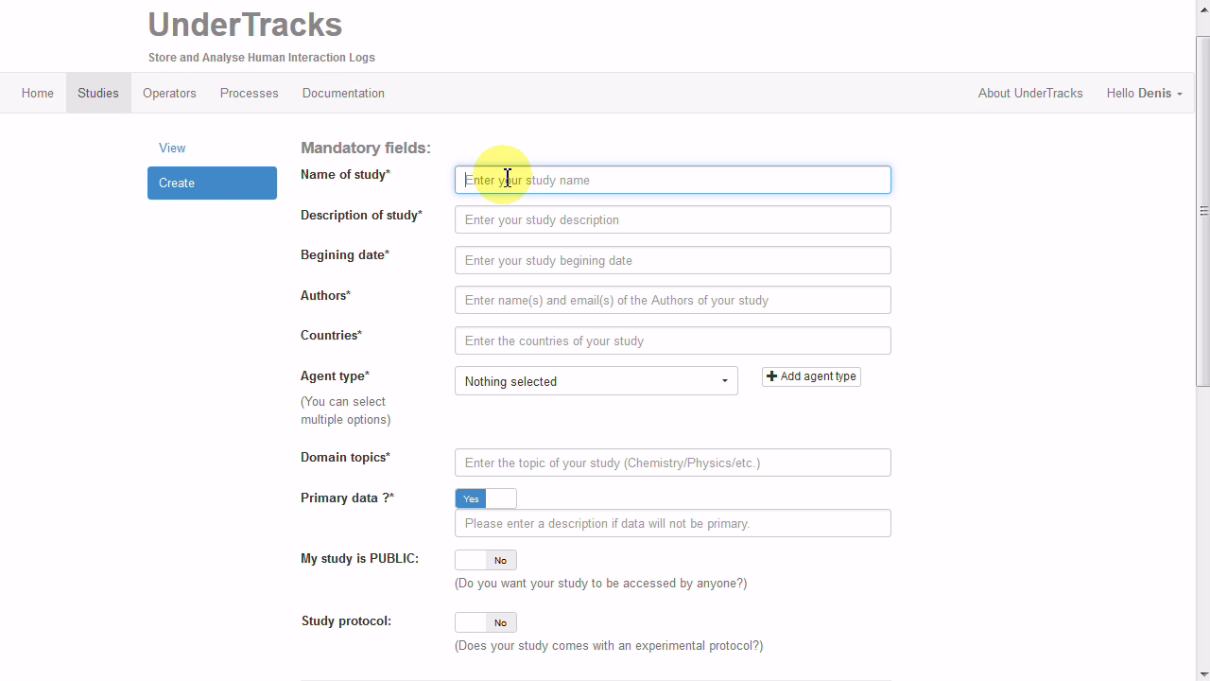
pyautogui.write('test')
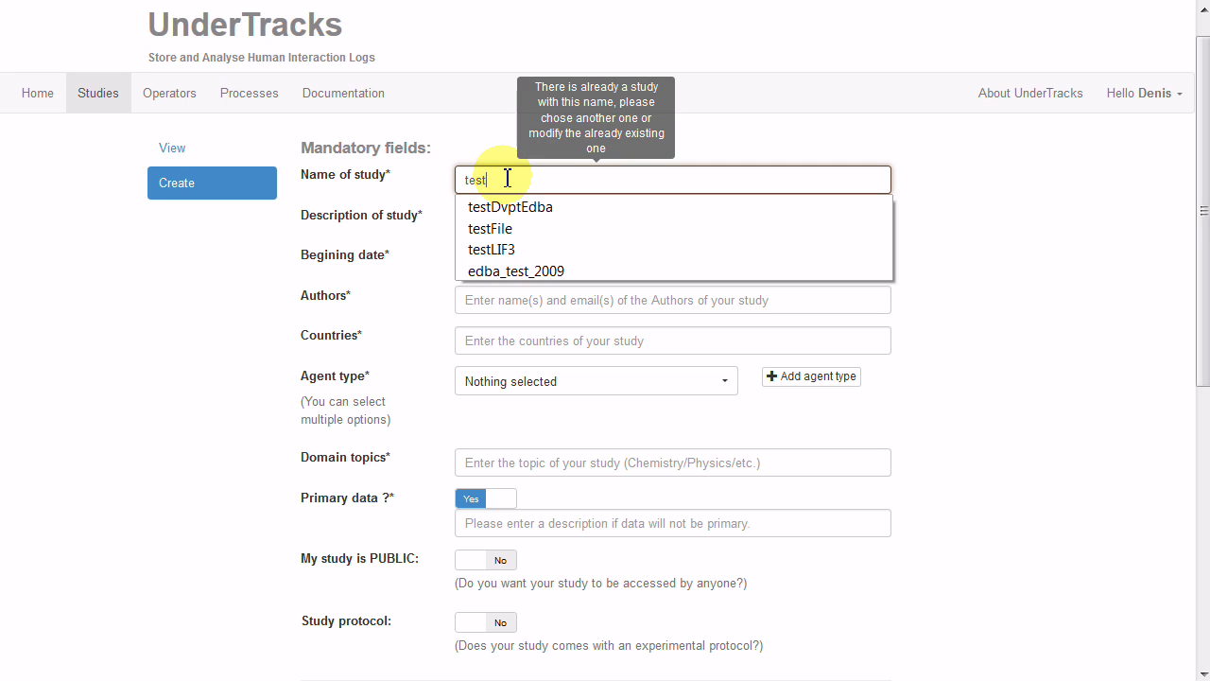
pyautogui.write('Edba2010')
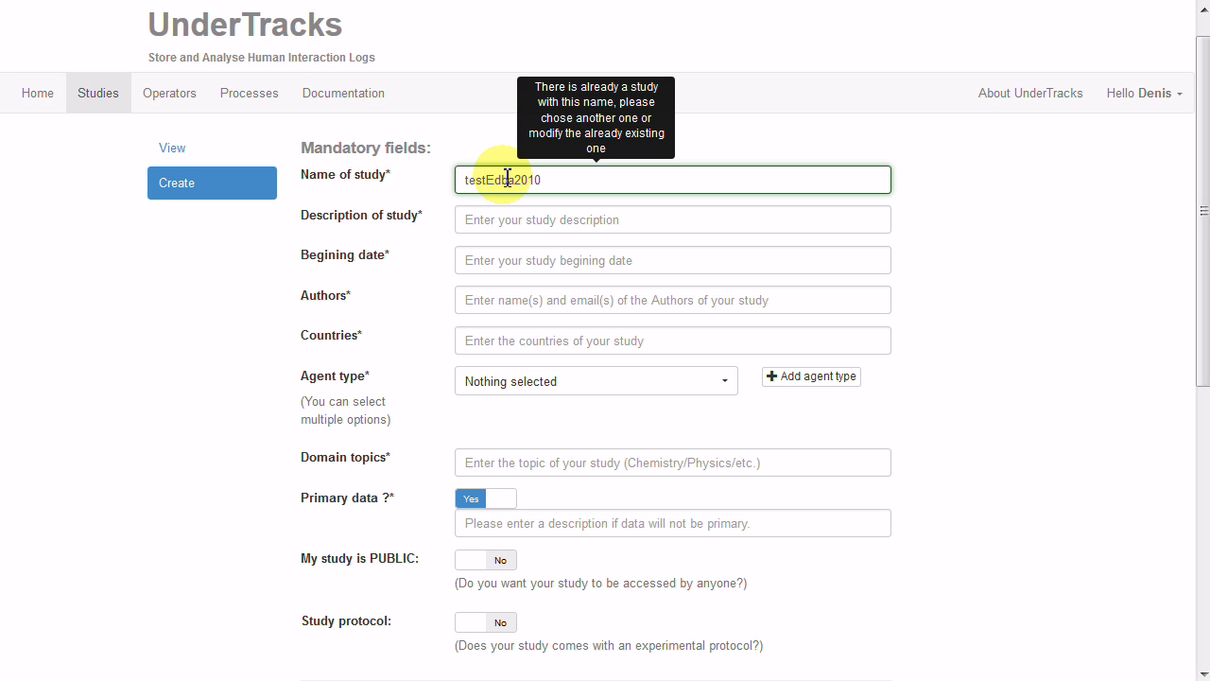
pyautogui.click(499, 221)
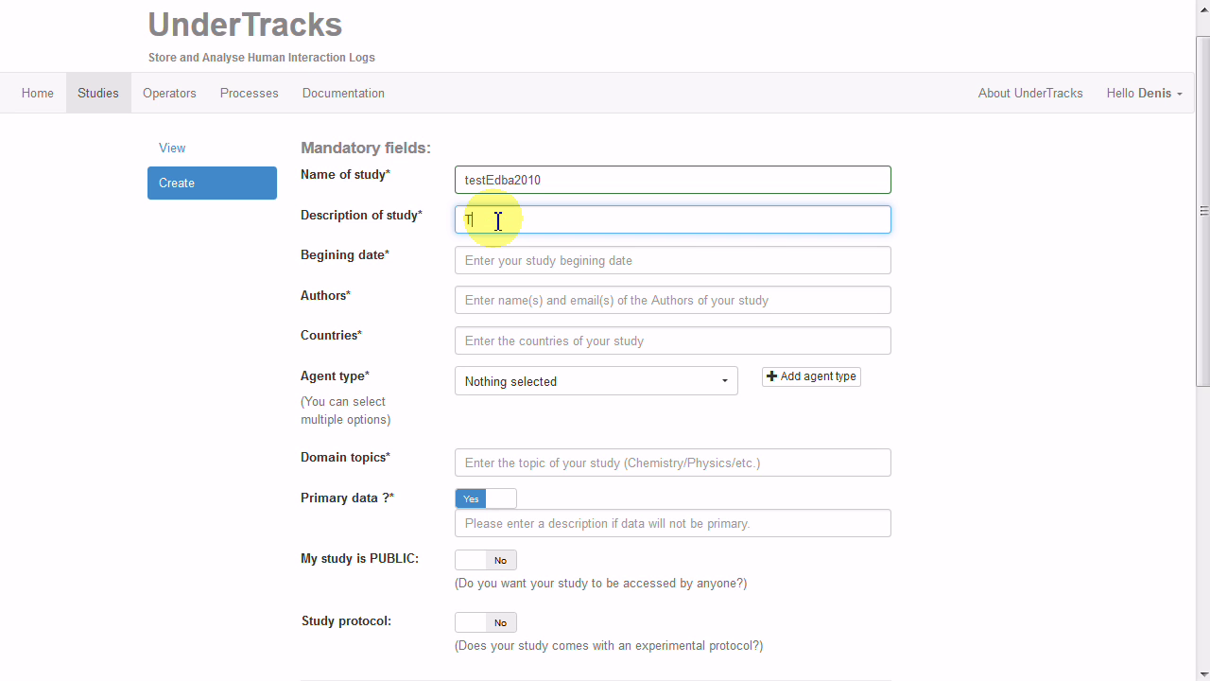
# - Enter the description 'Test for edba' and set the start date to 01/01/2010
pyautogui.write('Test')
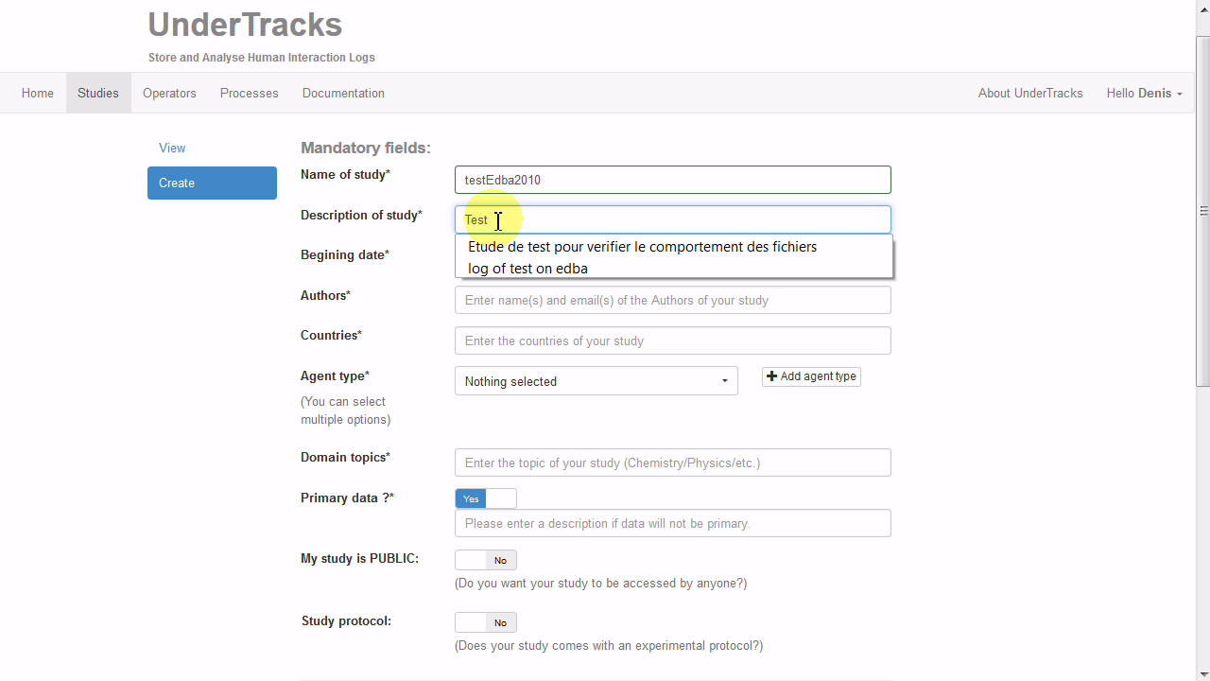
pyautogui.write(' sho')
pyautogui.press('BackSpace')
pyautogui.press('BackSpace')
pyautogui.press('BackSpace')
pyautogui.write('for edba')
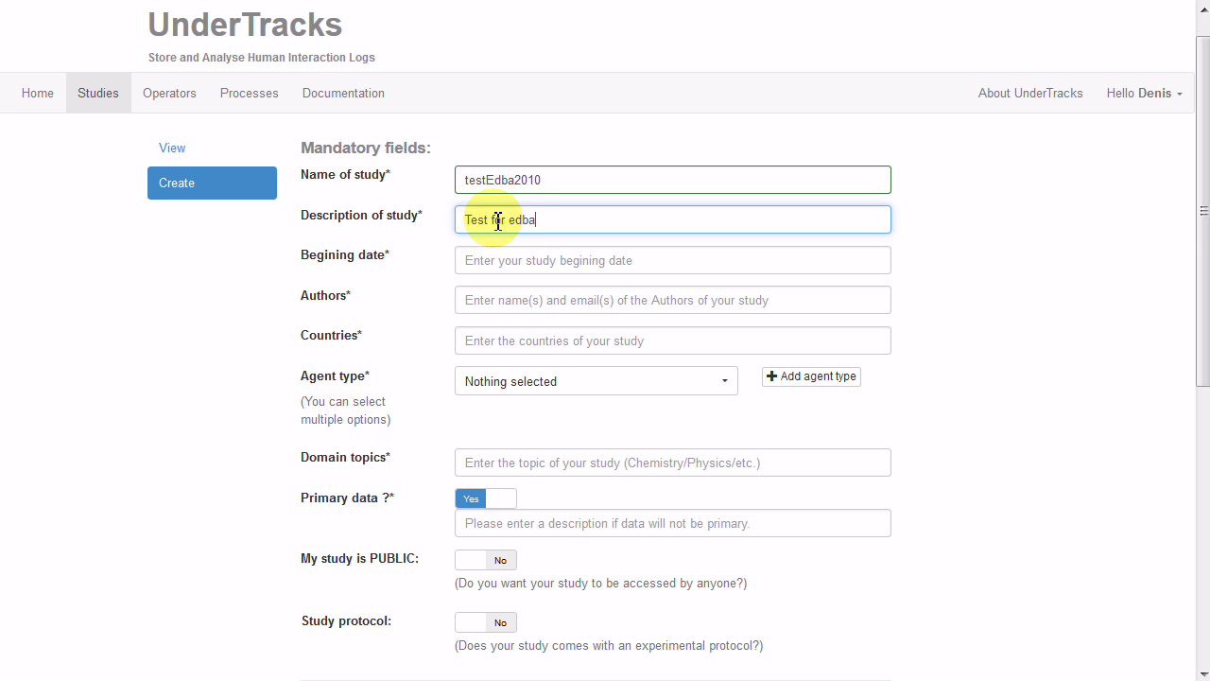
pyautogui.press('Tab')
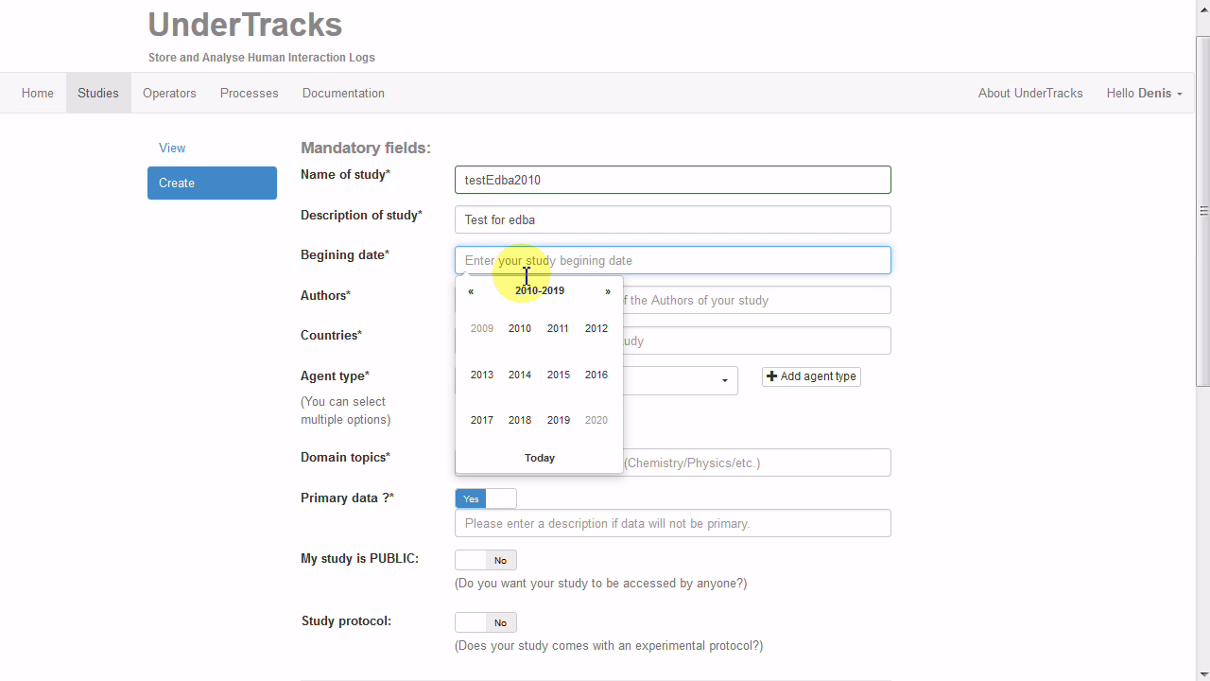
pyautogui.click(525, 336)
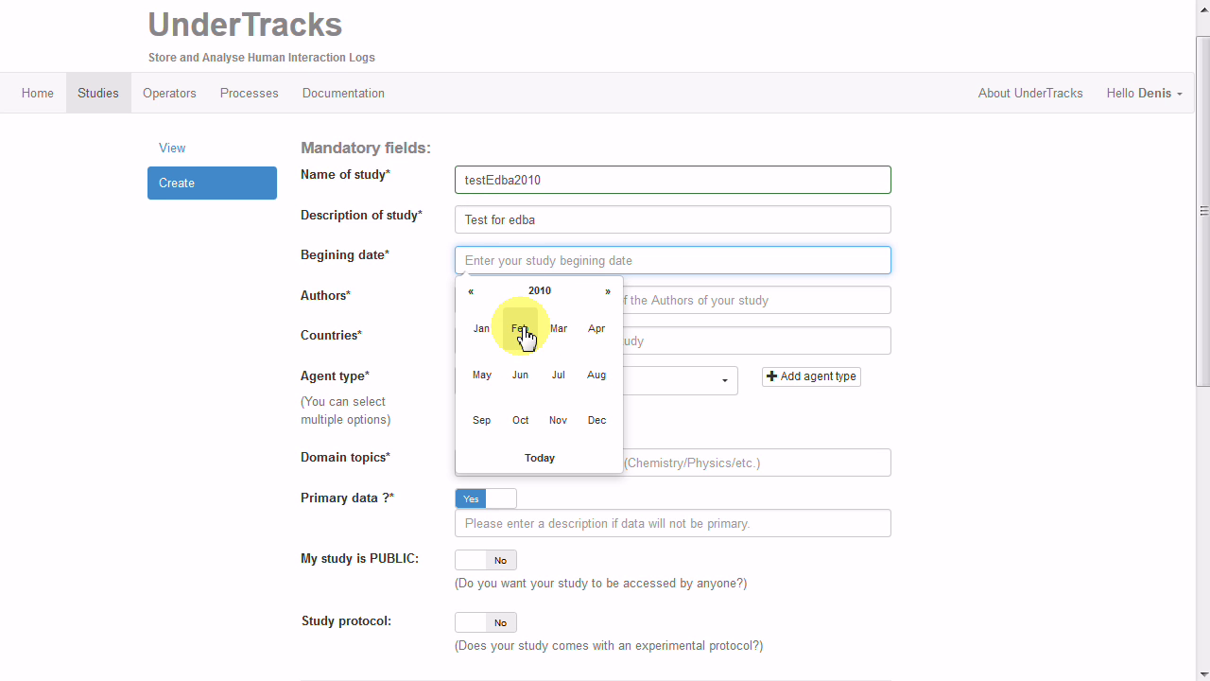
pyautogui.click(482, 328)
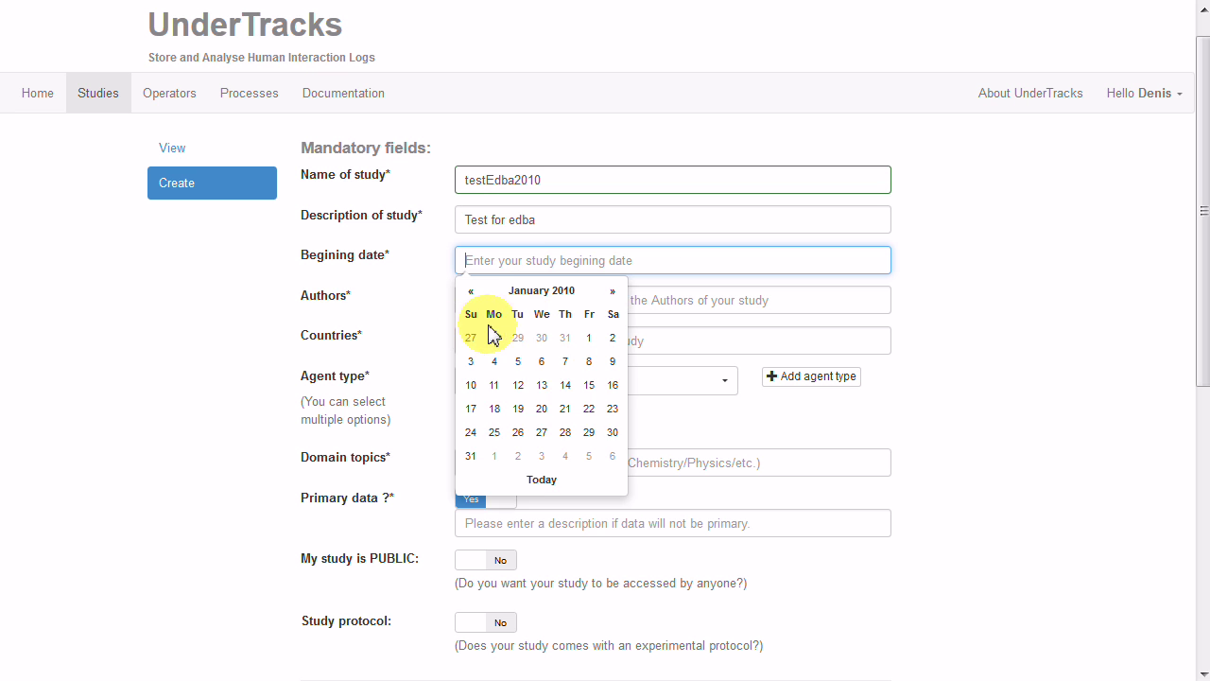
pyautogui.click(590, 338)
# - Enter the author's name, choose France as country and Students as agent type
pyautogui.click(536, 301)
pyautogui.write('Denis')
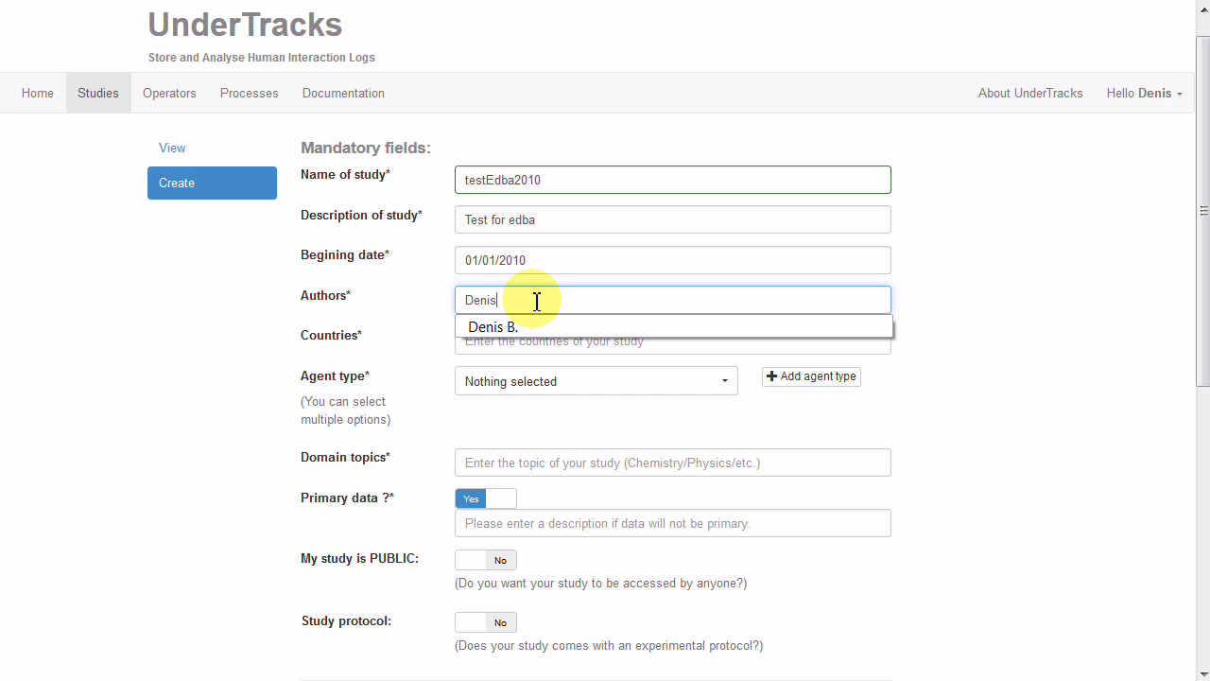
pyautogui.write(' B.')
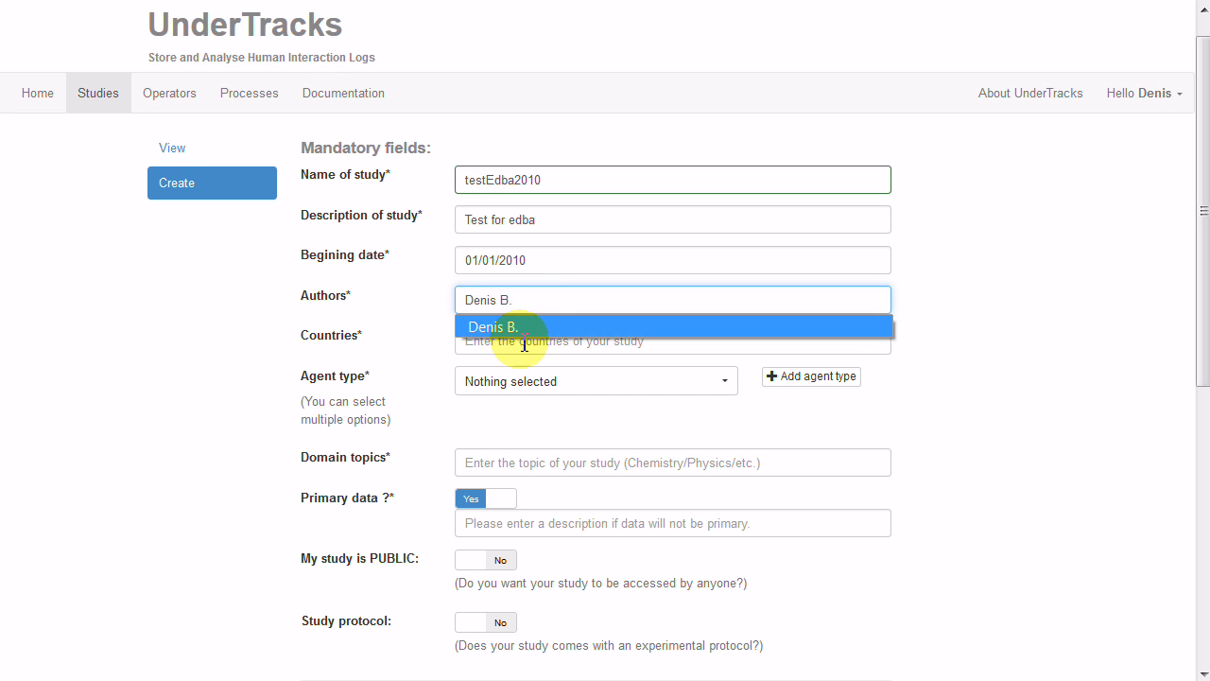
pyautogui.click(527, 340)
pyautogui.write('F')
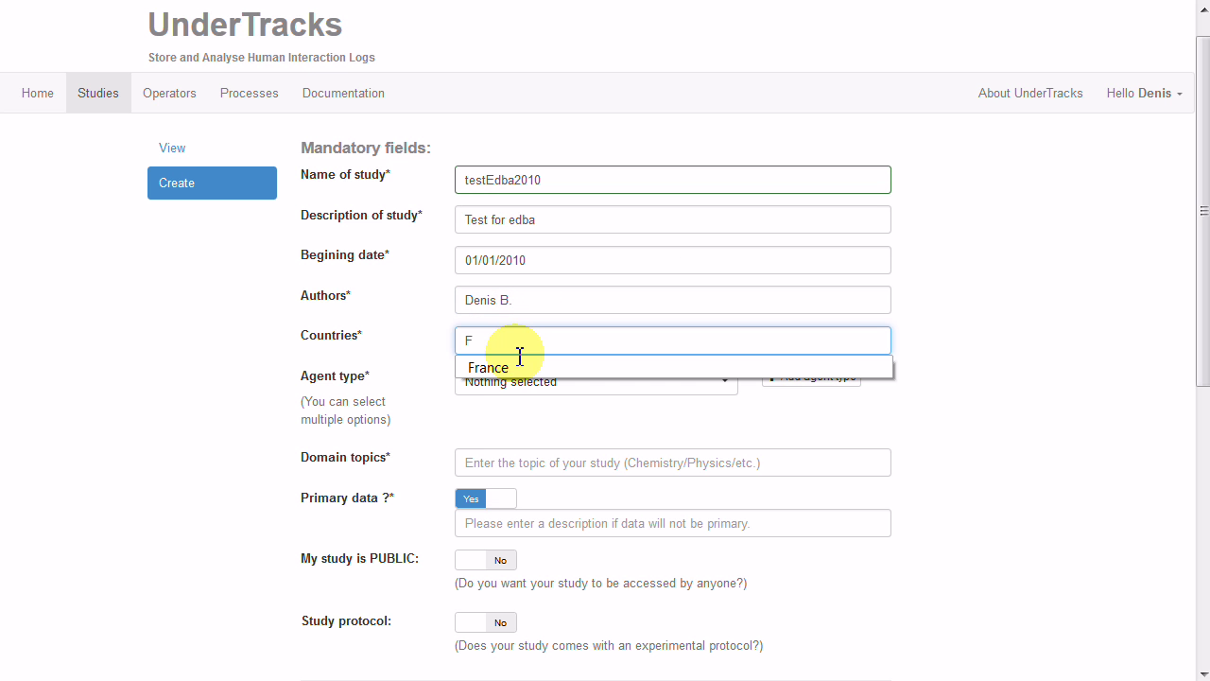
pyautogui.click(515, 368)
pyautogui.click(601, 382)
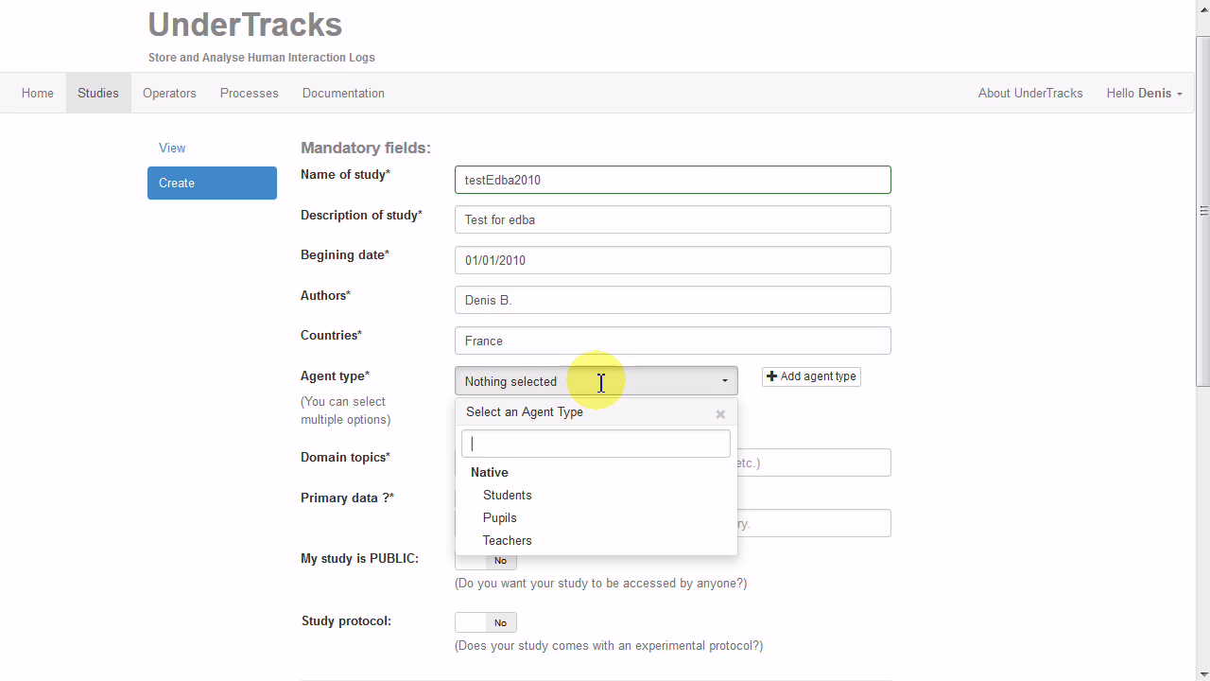
pyautogui.click(496, 497)
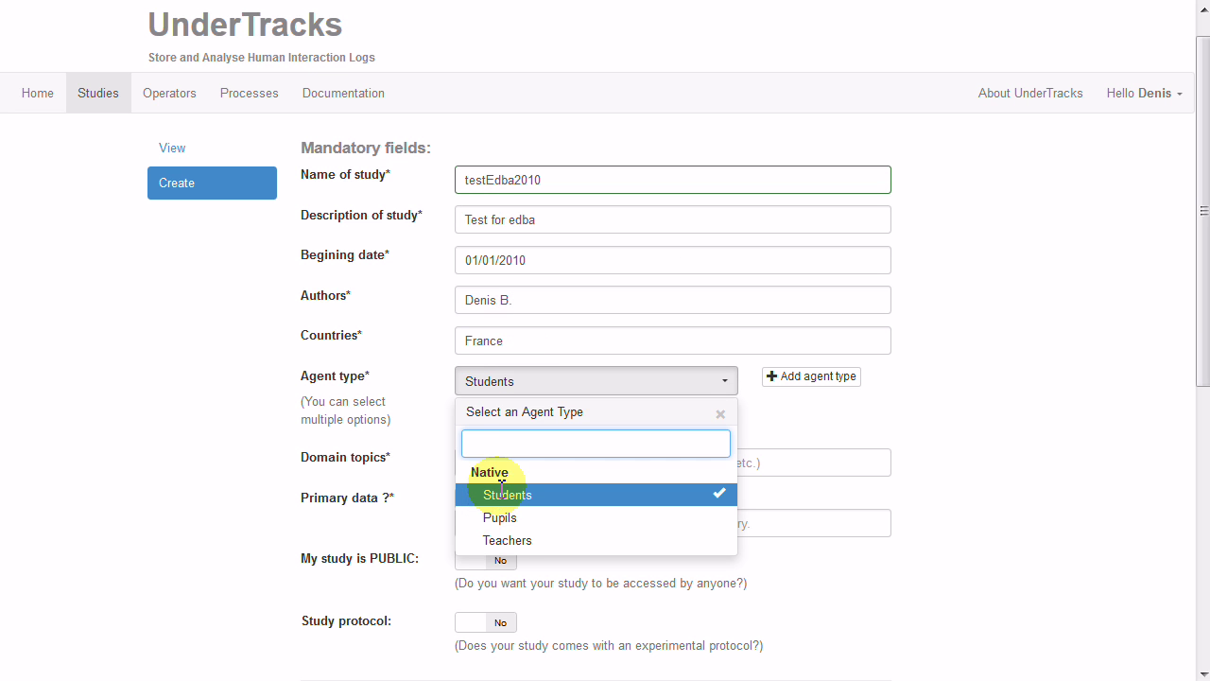
pyautogui.click(854, 421)
# - Set the domain topic to Algorithm and mark the study as public
pyautogui.click(545, 462)
pyautogui.write('Algorithm')
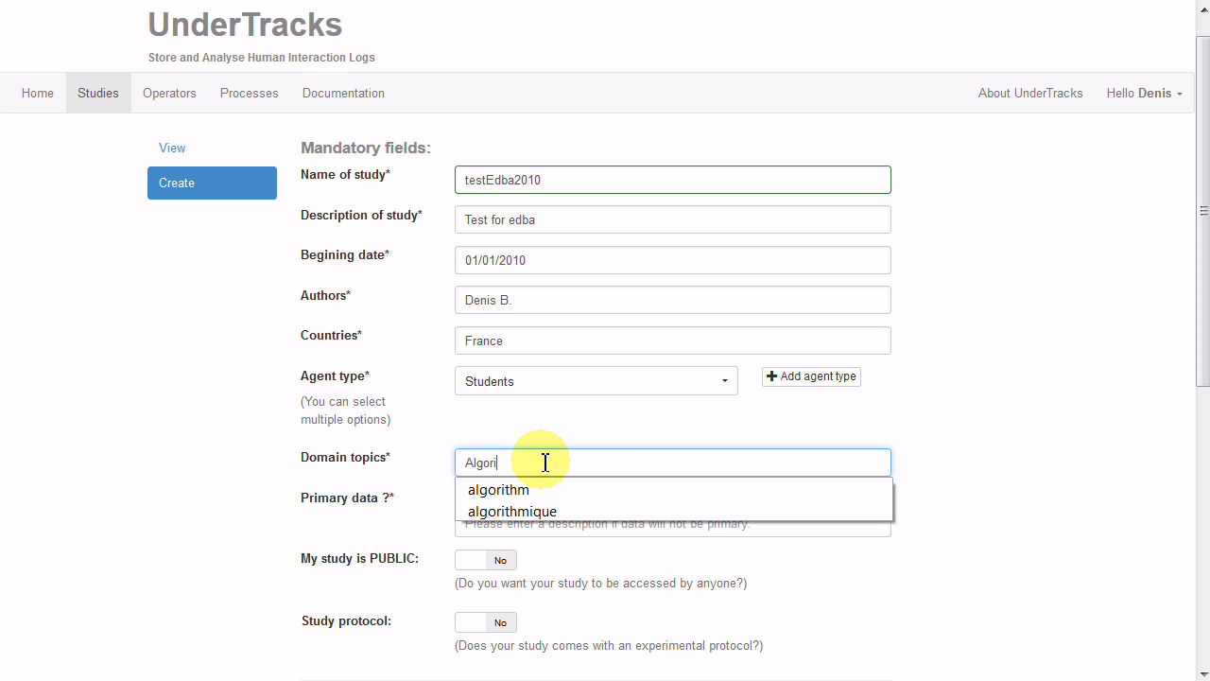
pyautogui.click(1000, 438)
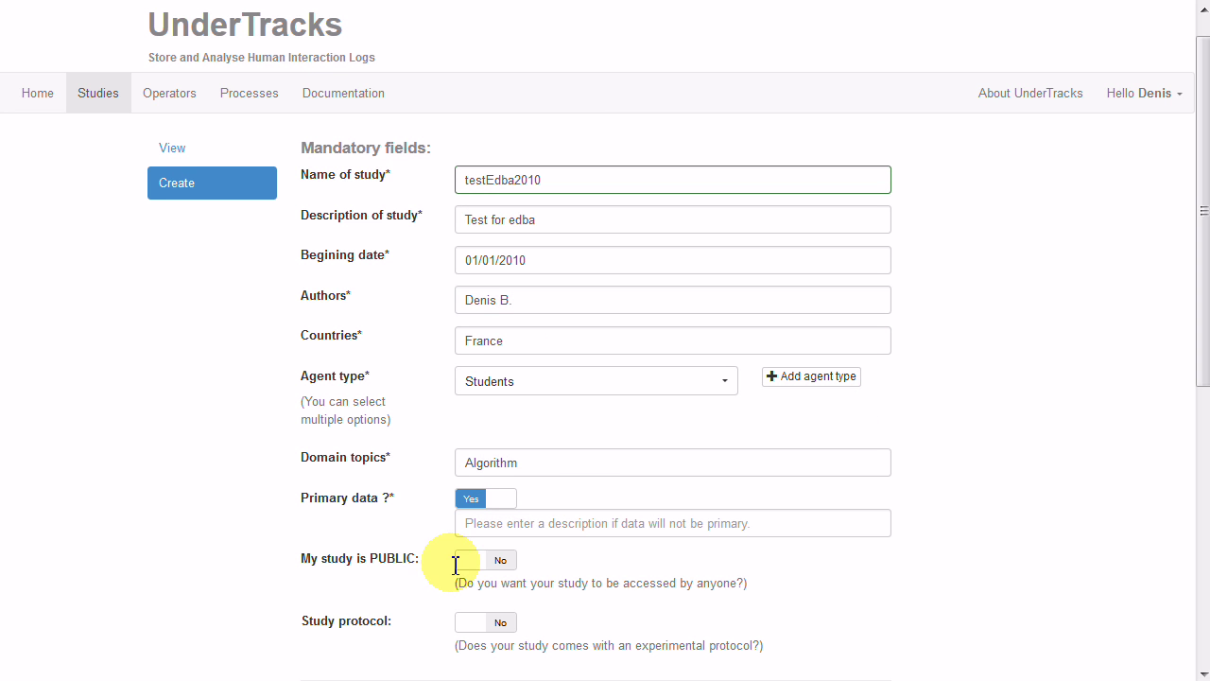
pyautogui.click(503, 561)
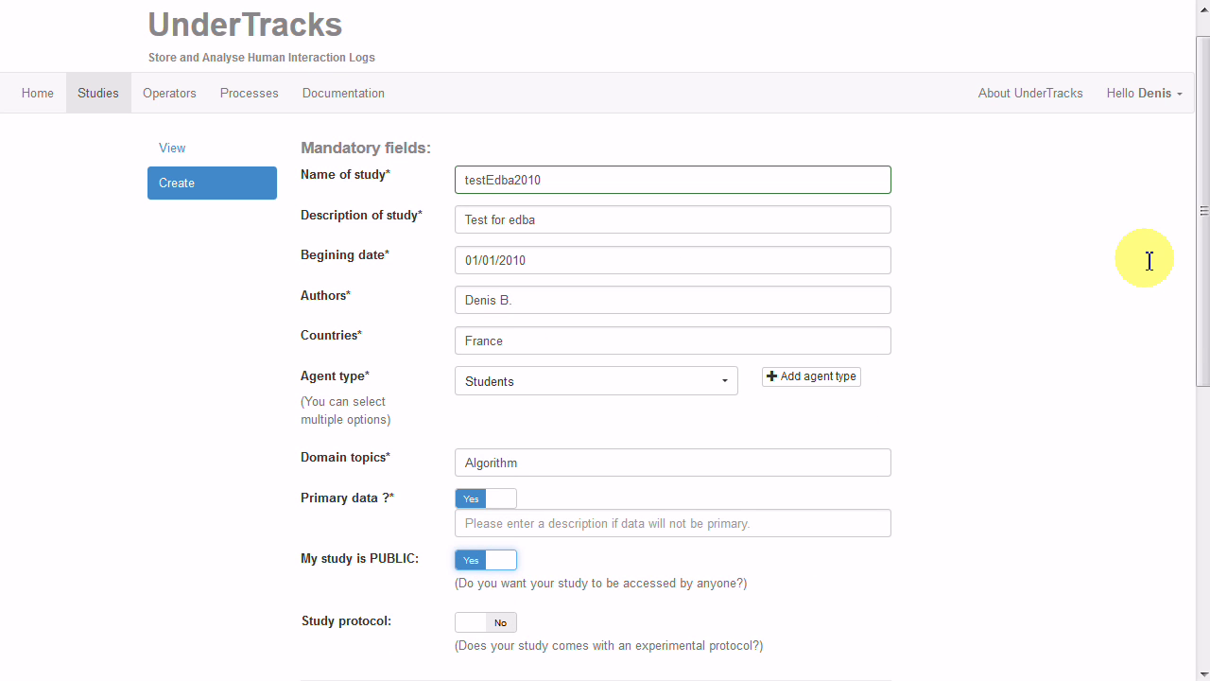
# - Set the study series to edba and submit the new study form
pyautogui.moveTo(1201, 200); pyautogui.dragTo(1194, 238)
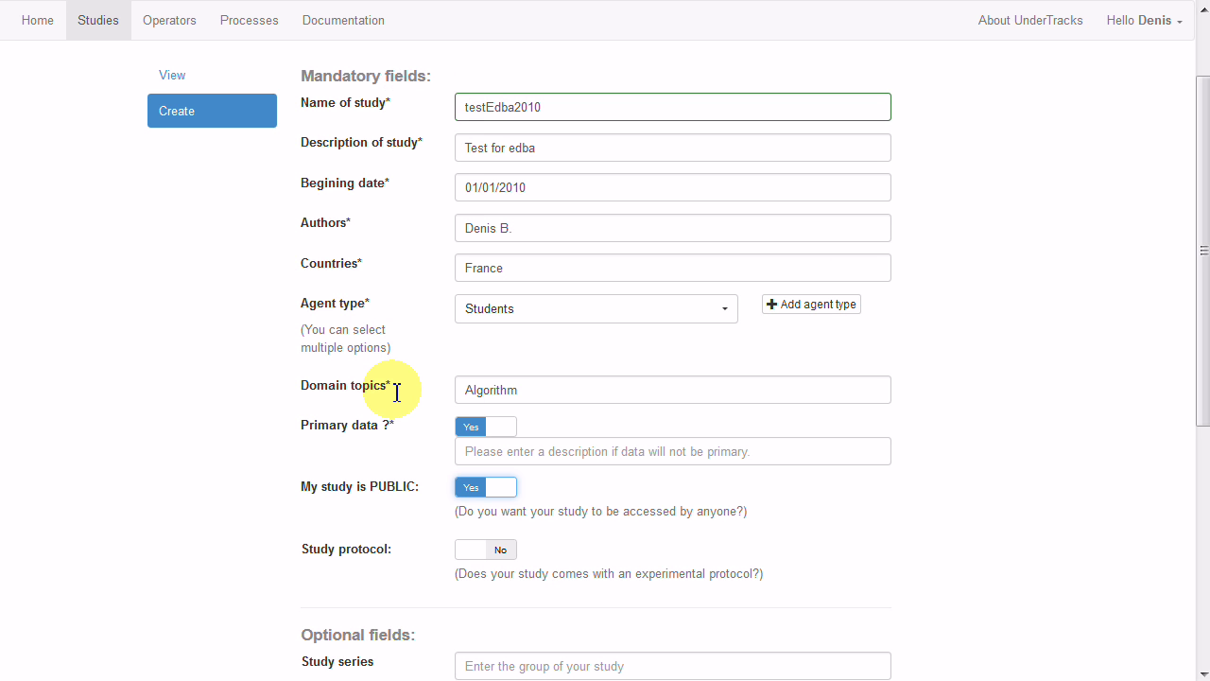
pyautogui.moveTo(1202, 224); pyautogui.dragTo(1197, 395)
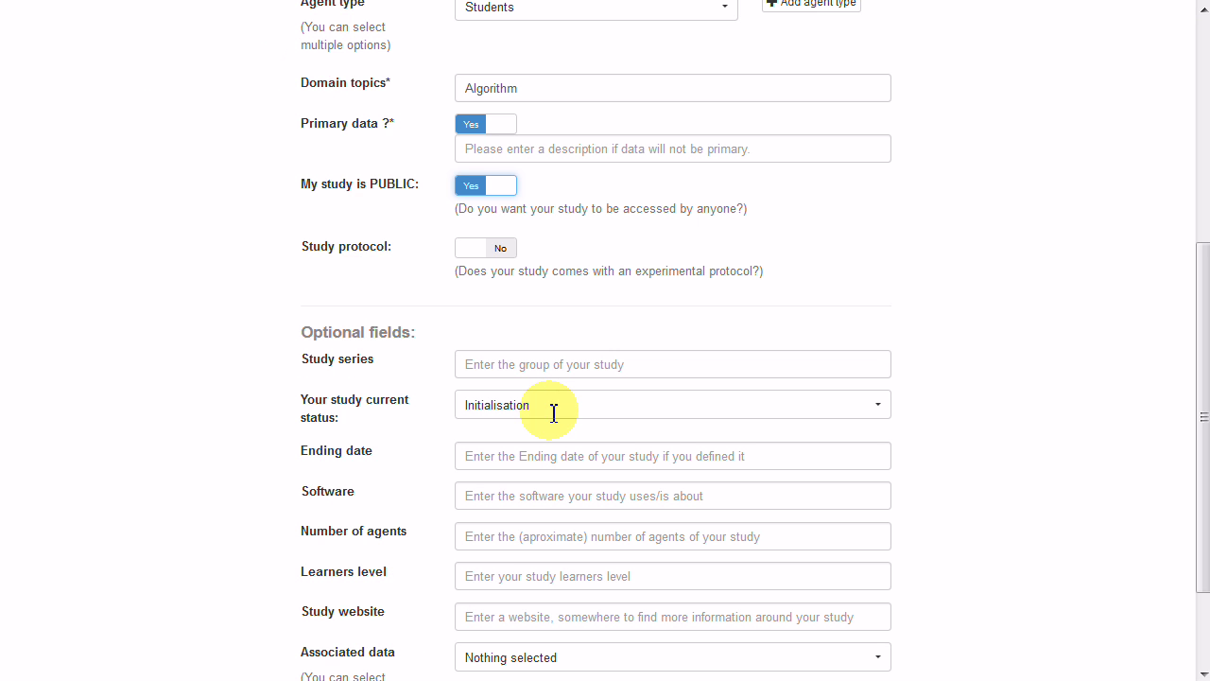
pyautogui.click(576, 365)
pyautogui.write('edba')
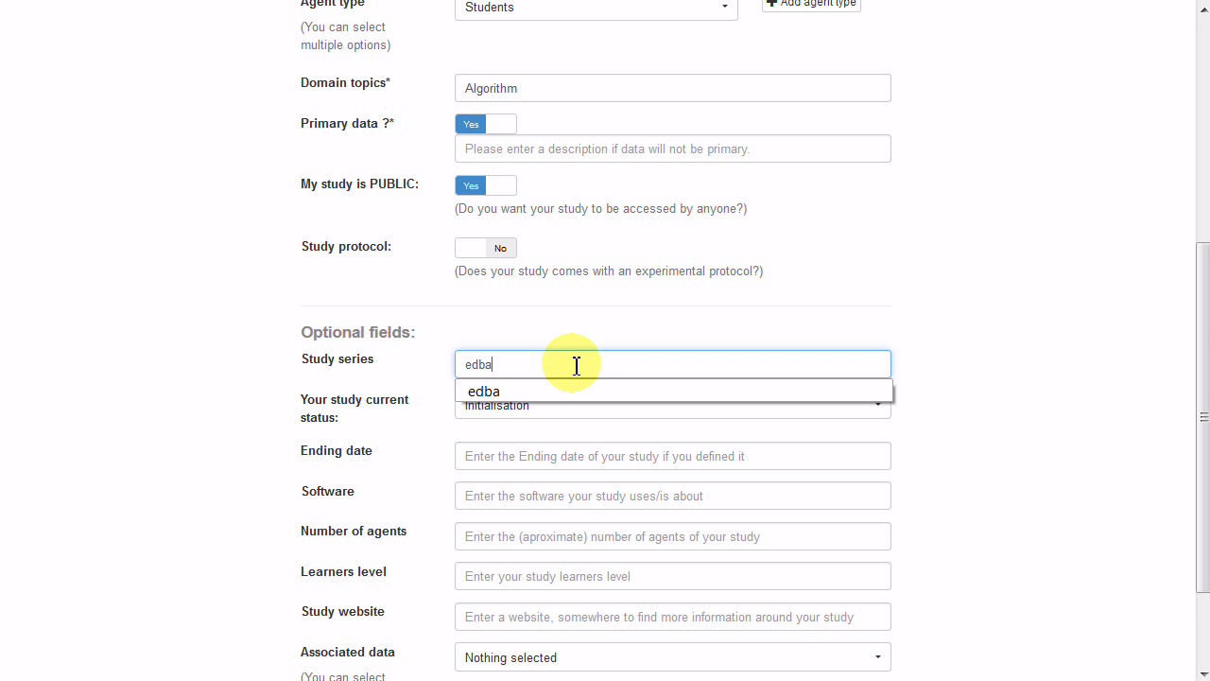
pyautogui.moveTo(1194, 359); pyautogui.dragTo(1191, 464)
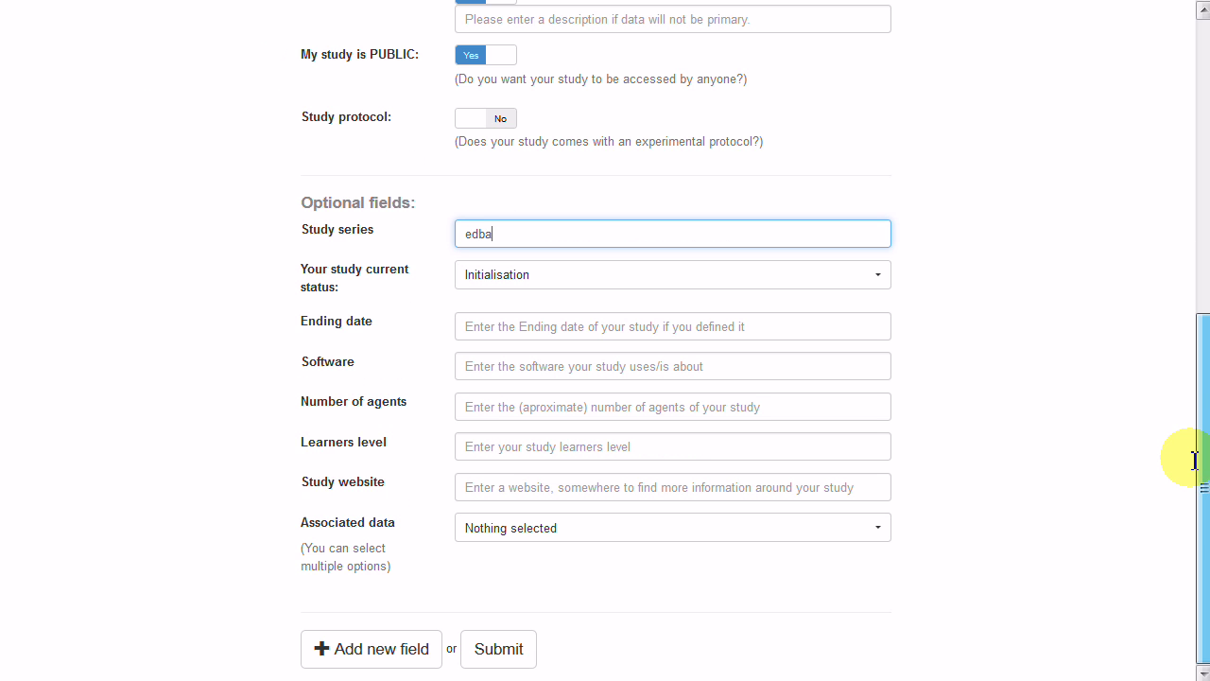
pyautogui.click(352, 646)
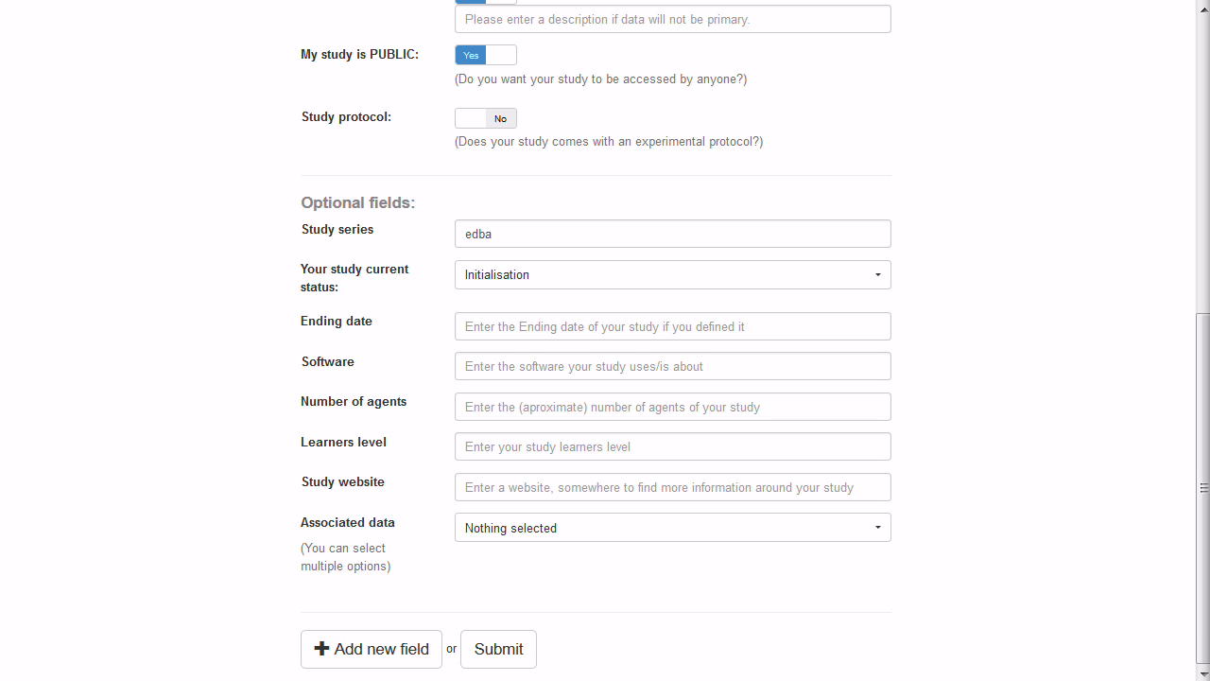
pyautogui.click(502, 645)
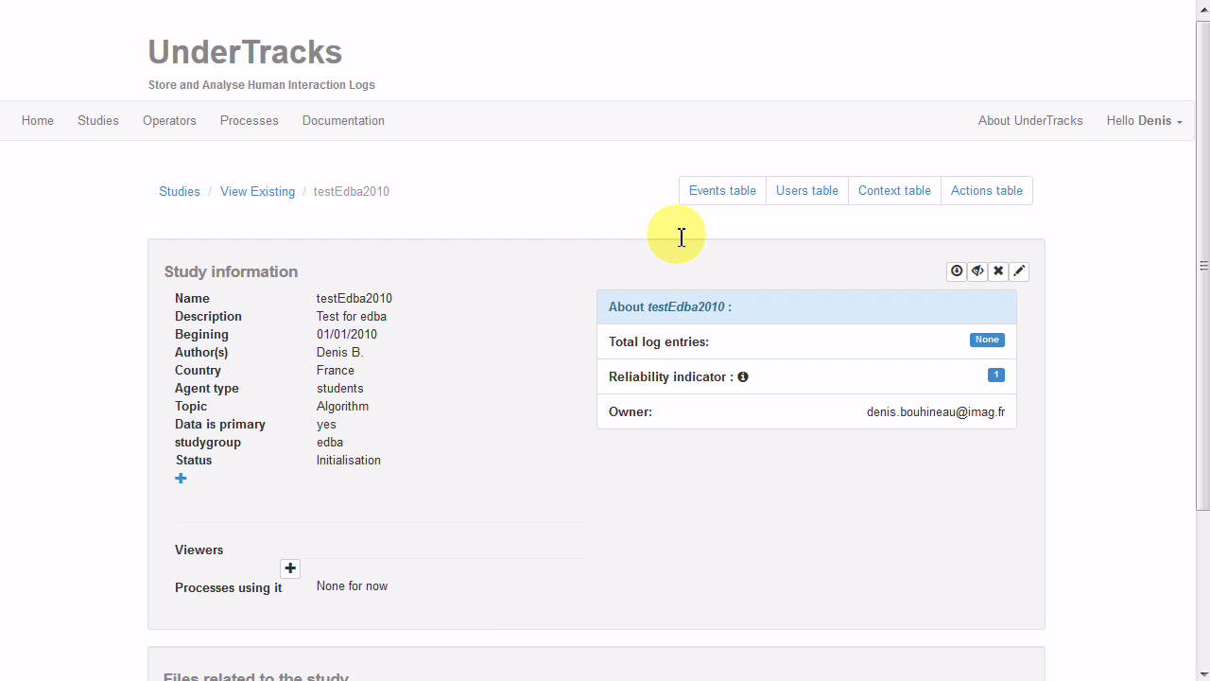
# - Open the testEdba2010 study's empty events table
pyautogui.click(724, 190)
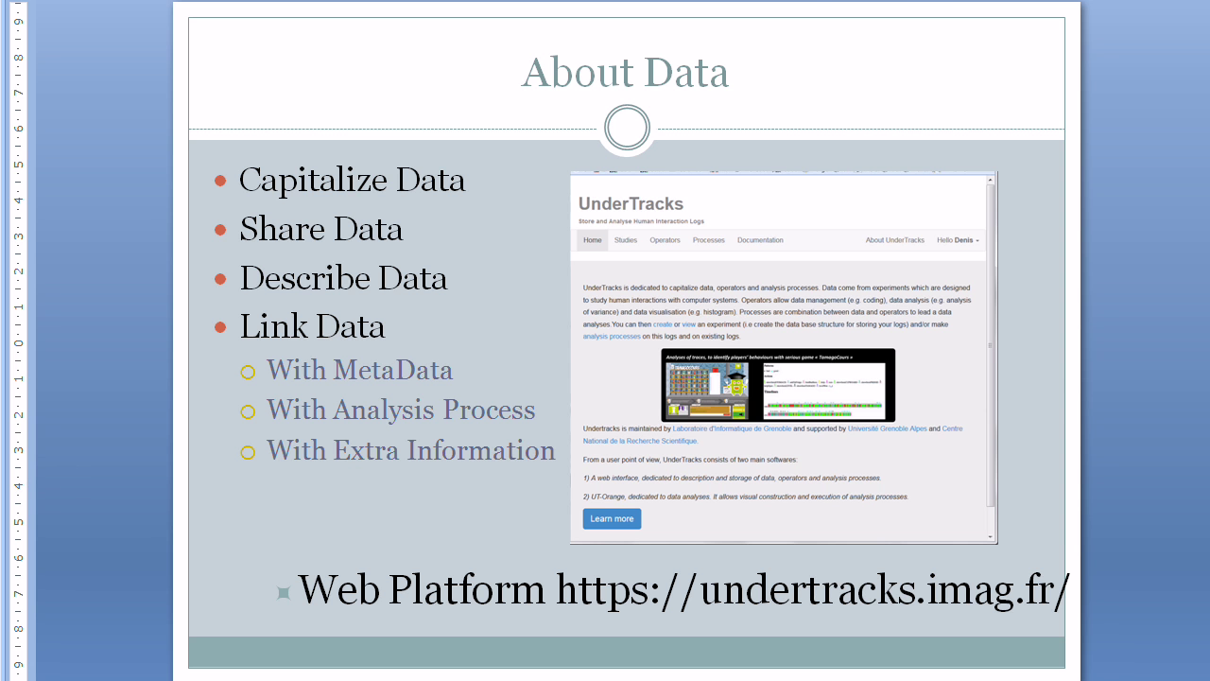
# - Widen column A of the Excel log sheet so the dateTime values display
pyautogui.hotkey('alt', 'f')
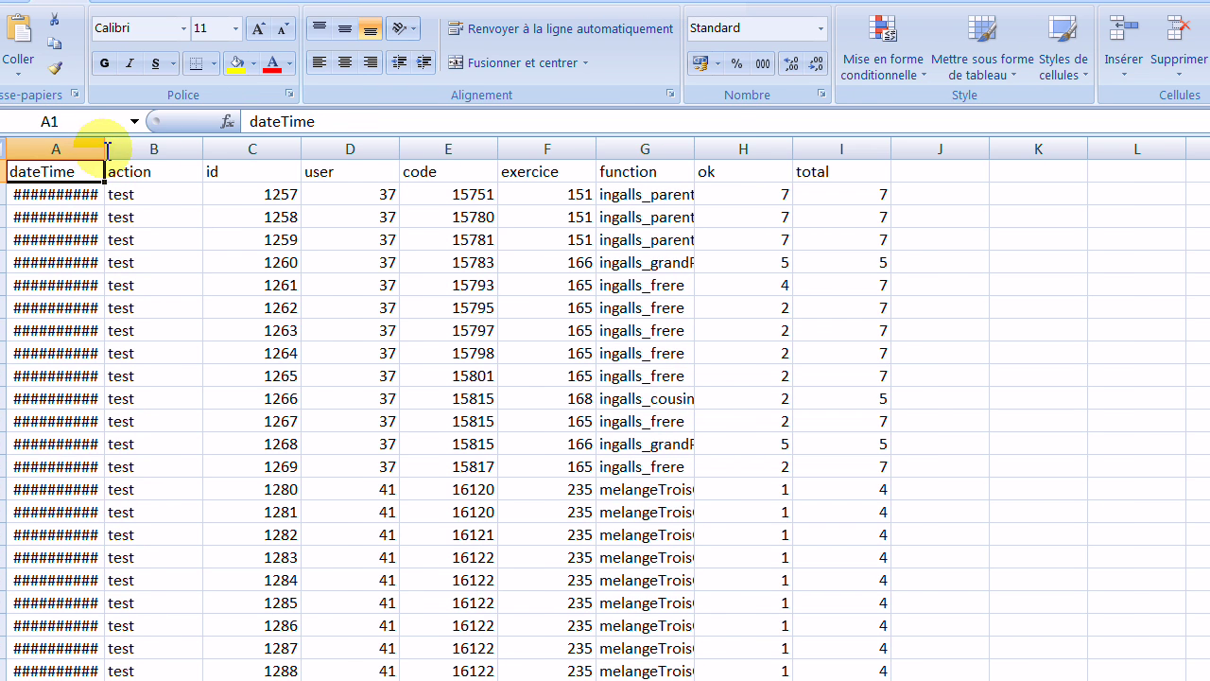
pyautogui.moveTo(123, 150); pyautogui.dragTo(149, 150)
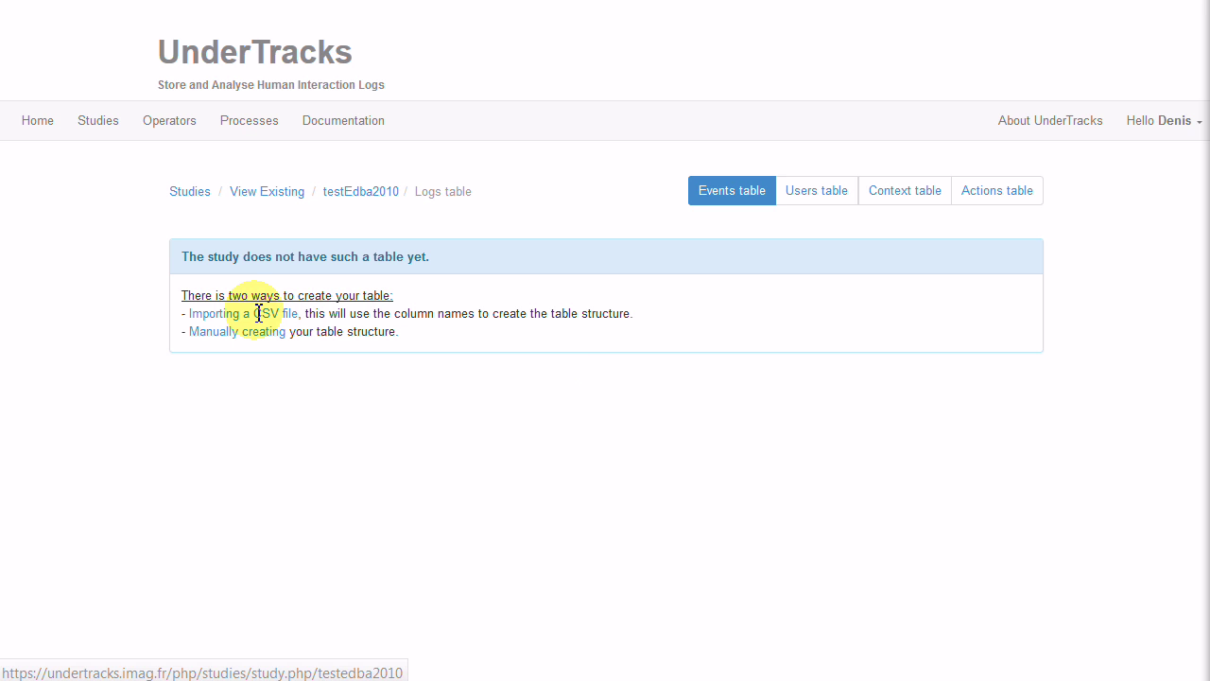
# - Import the CSV log file, mapping dateTime to timestamp and id to order
pyautogui.click(259, 313)
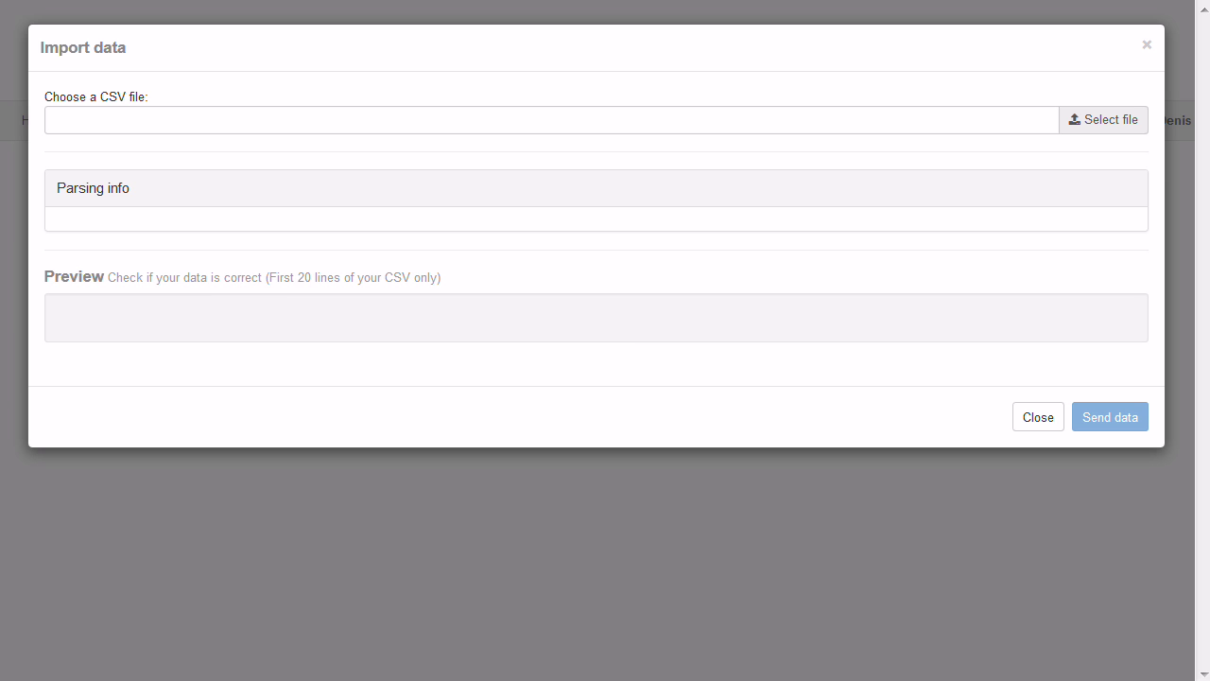
pyautogui.moveTo(1179, 59); pyautogui.dragTo(1105, 118)
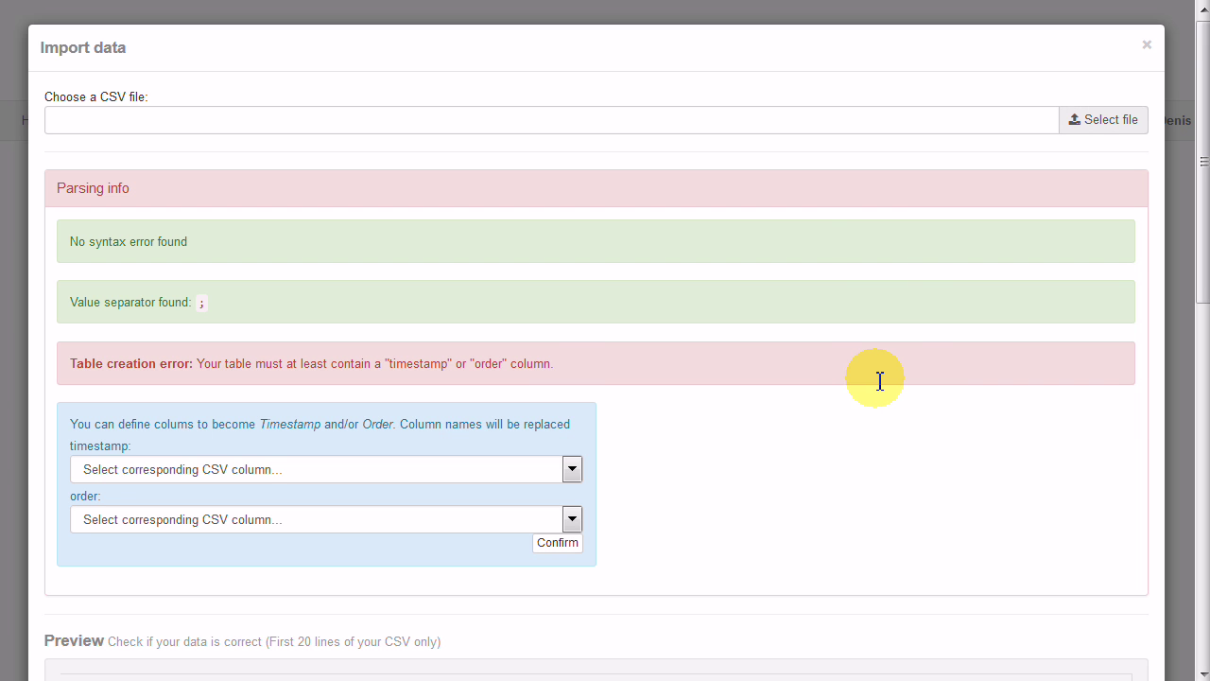
pyautogui.click(572, 469)
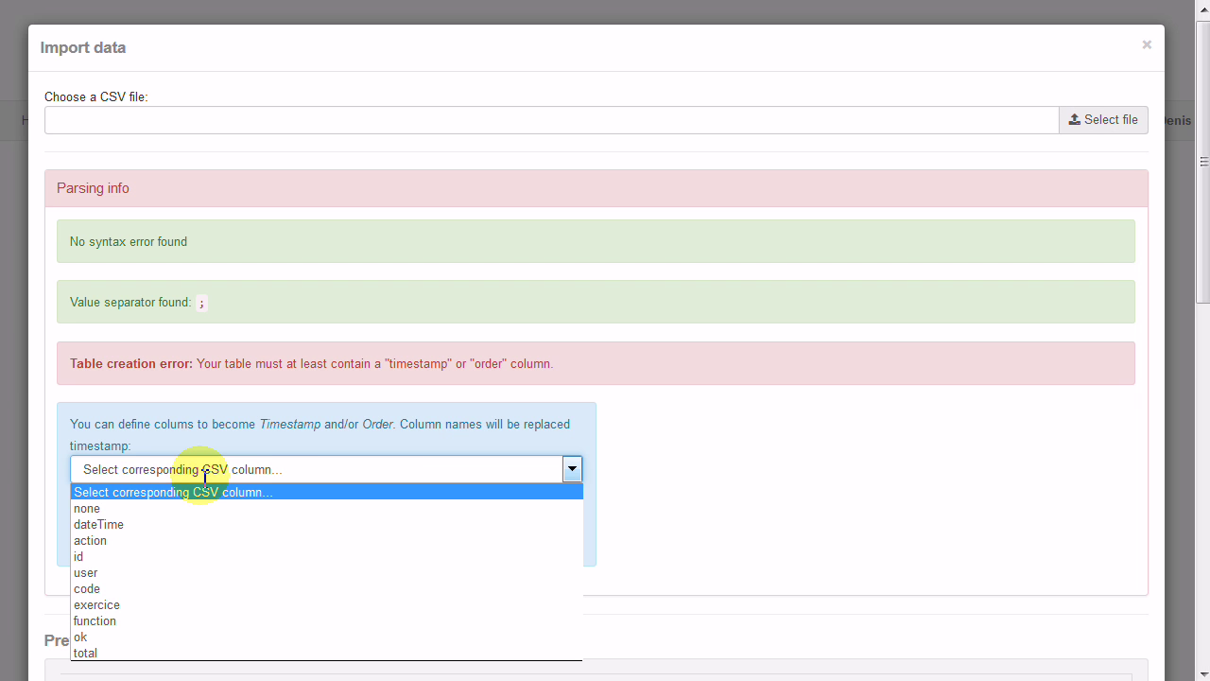
pyautogui.click(122, 532)
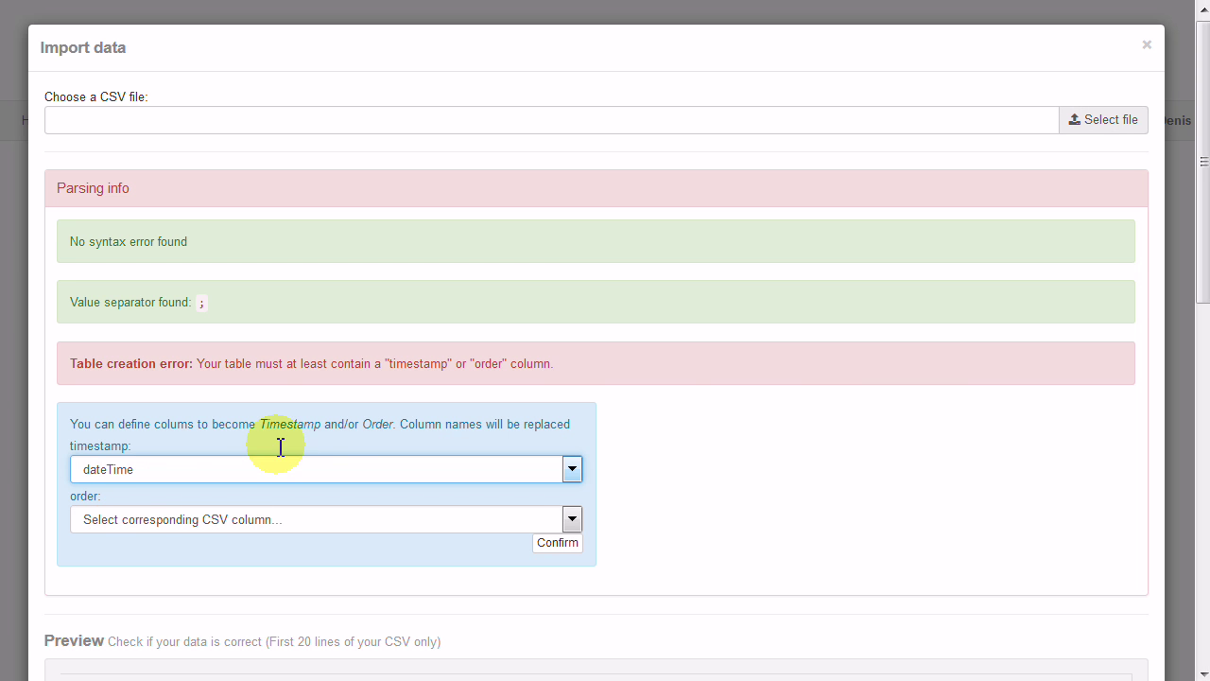
pyautogui.click(572, 517)
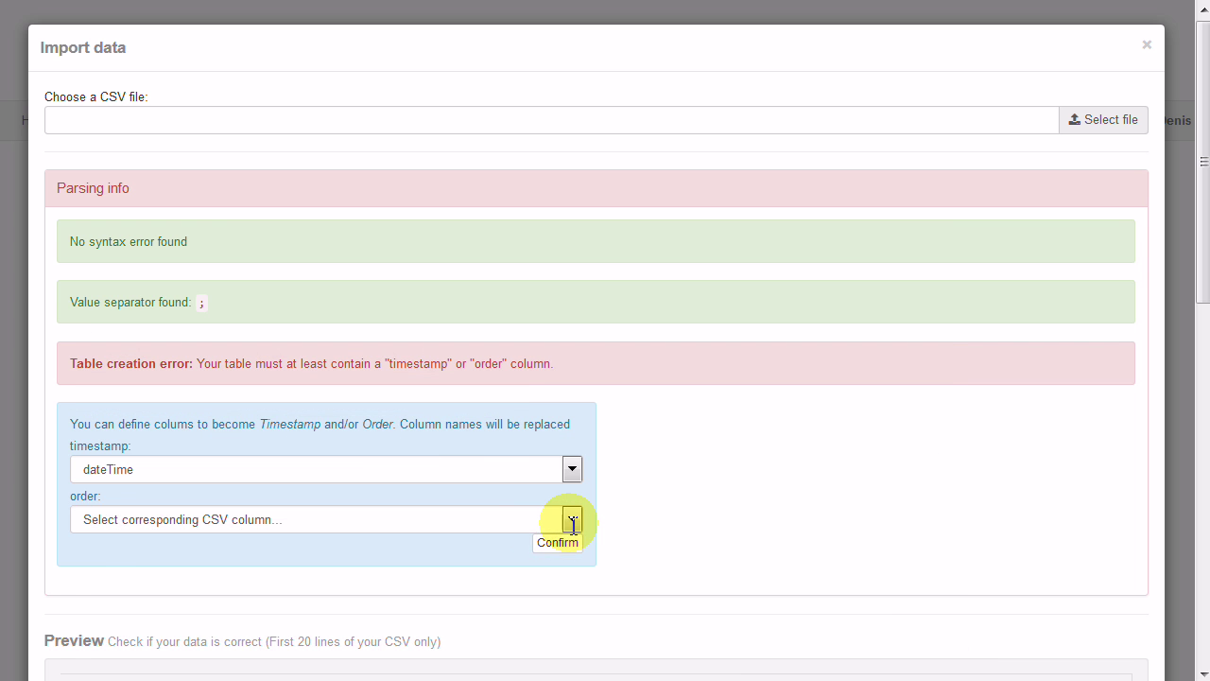
pyautogui.click(573, 520)
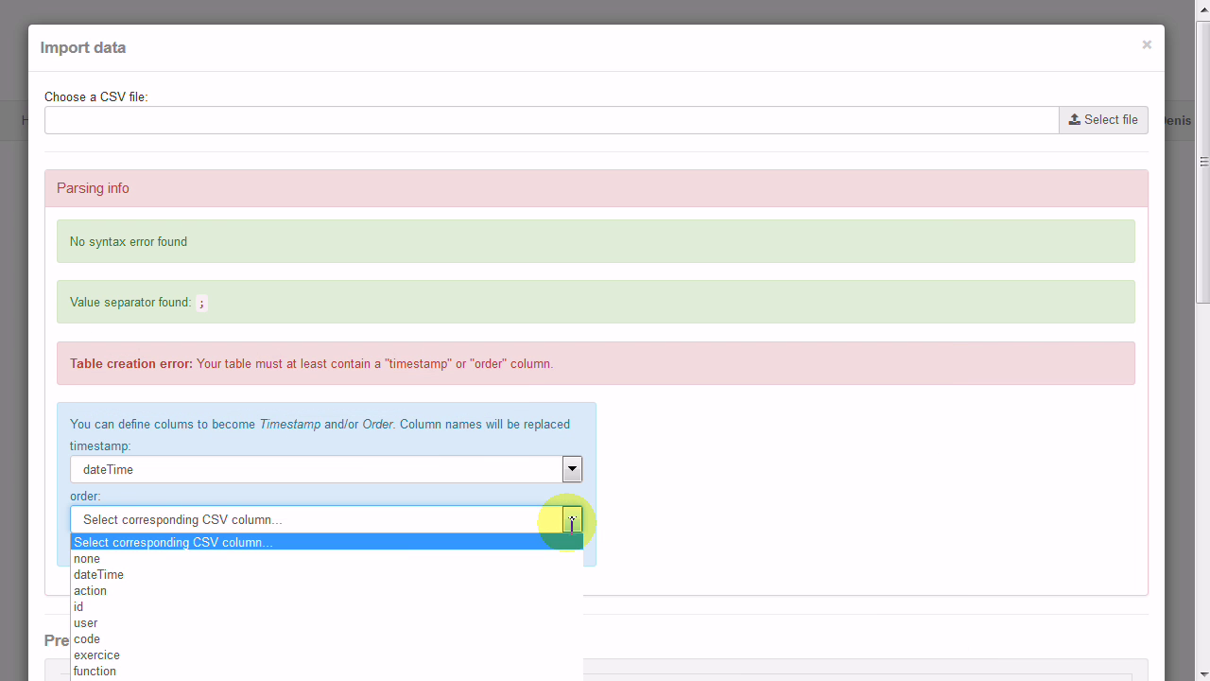
pyautogui.click(199, 608)
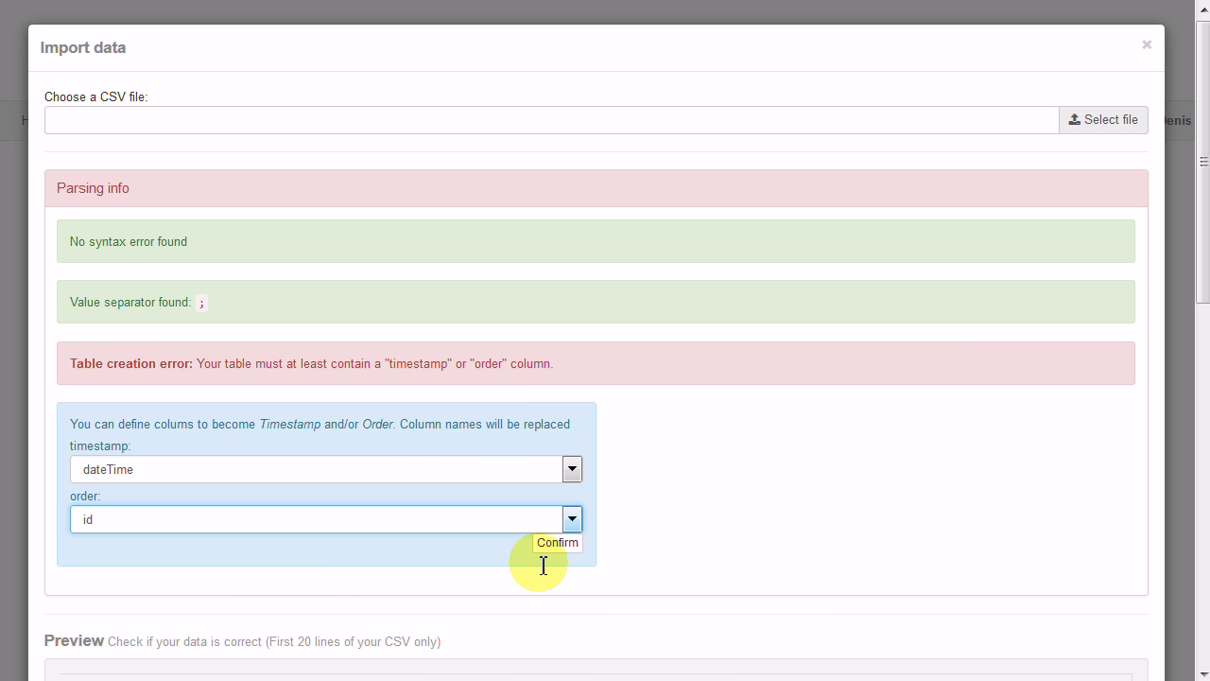
pyautogui.scroll(-1, 713, 548)
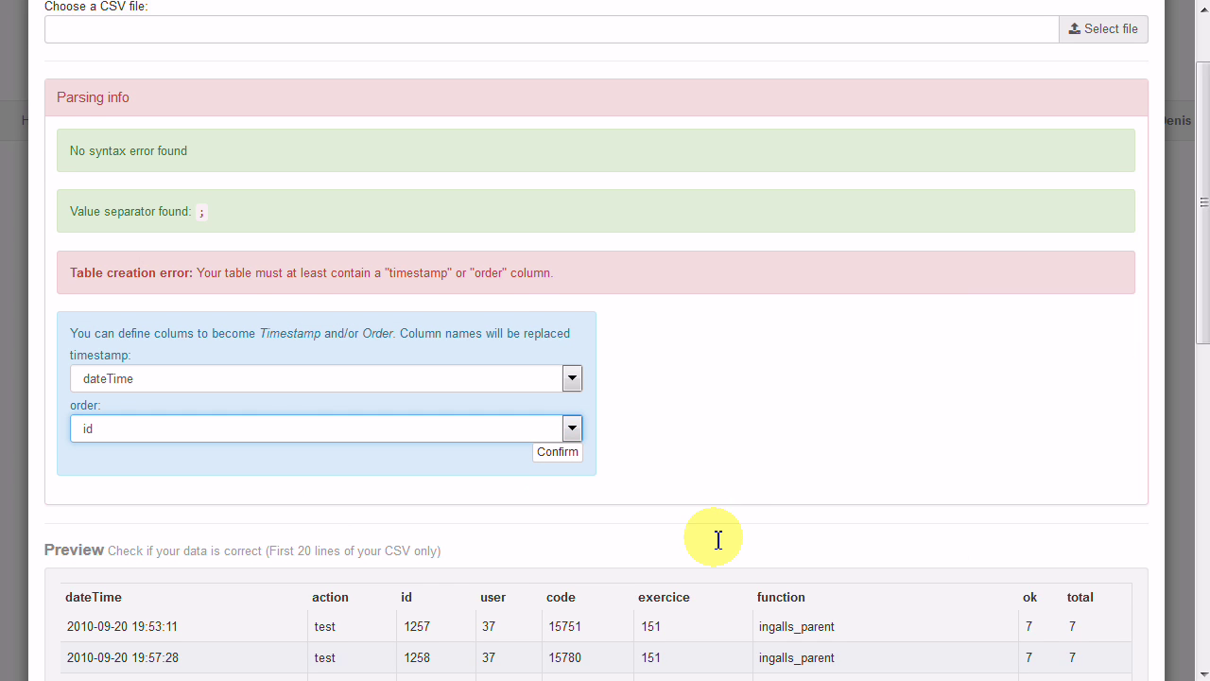
pyautogui.scroll(-3, 713, 543)
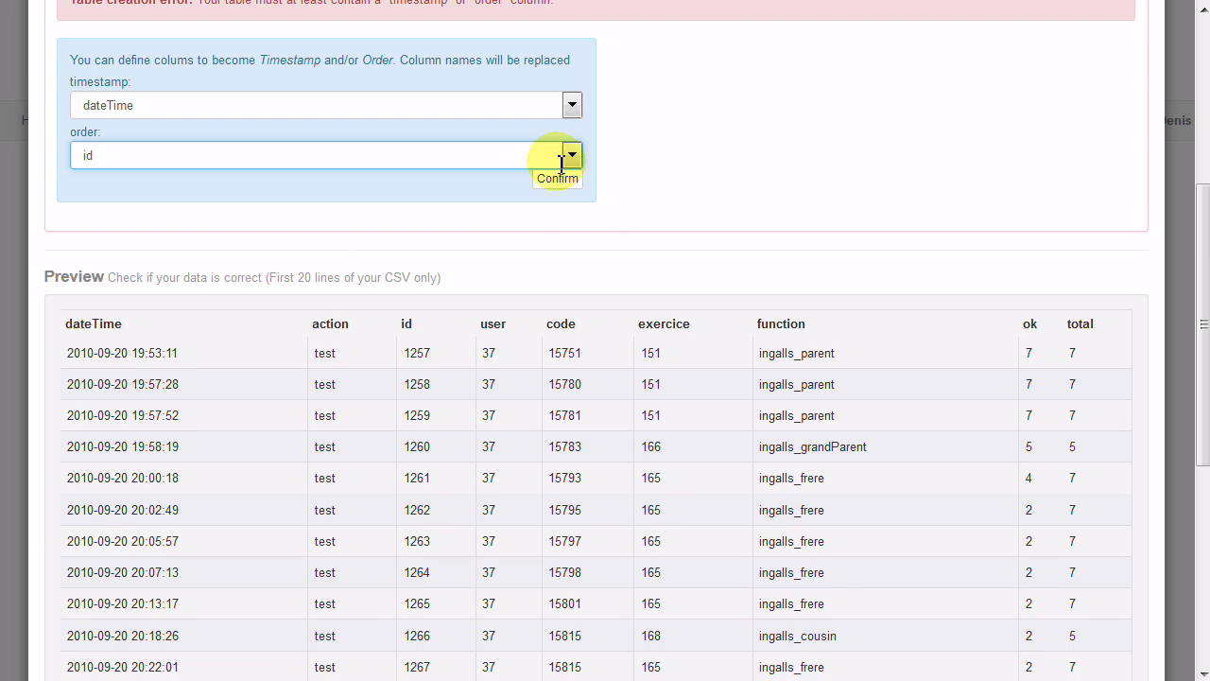
# - Confirm the column mapping, create the events table and send the CSV log data
pyautogui.click(558, 180)
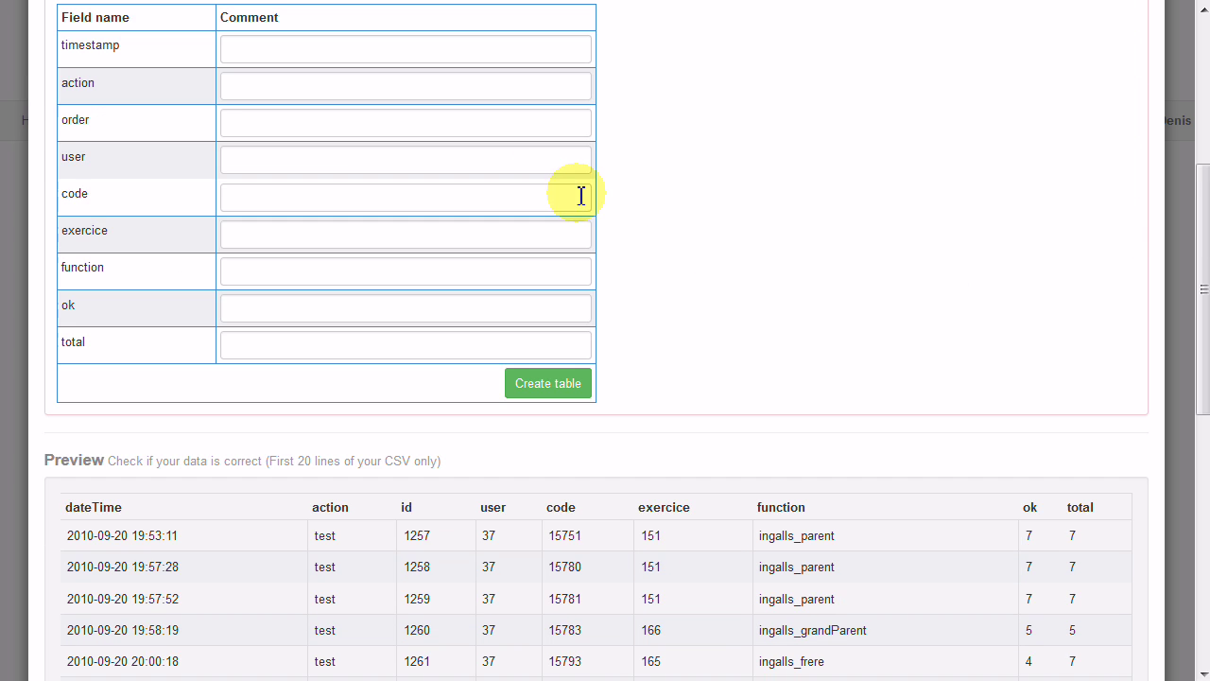
pyautogui.click(530, 383)
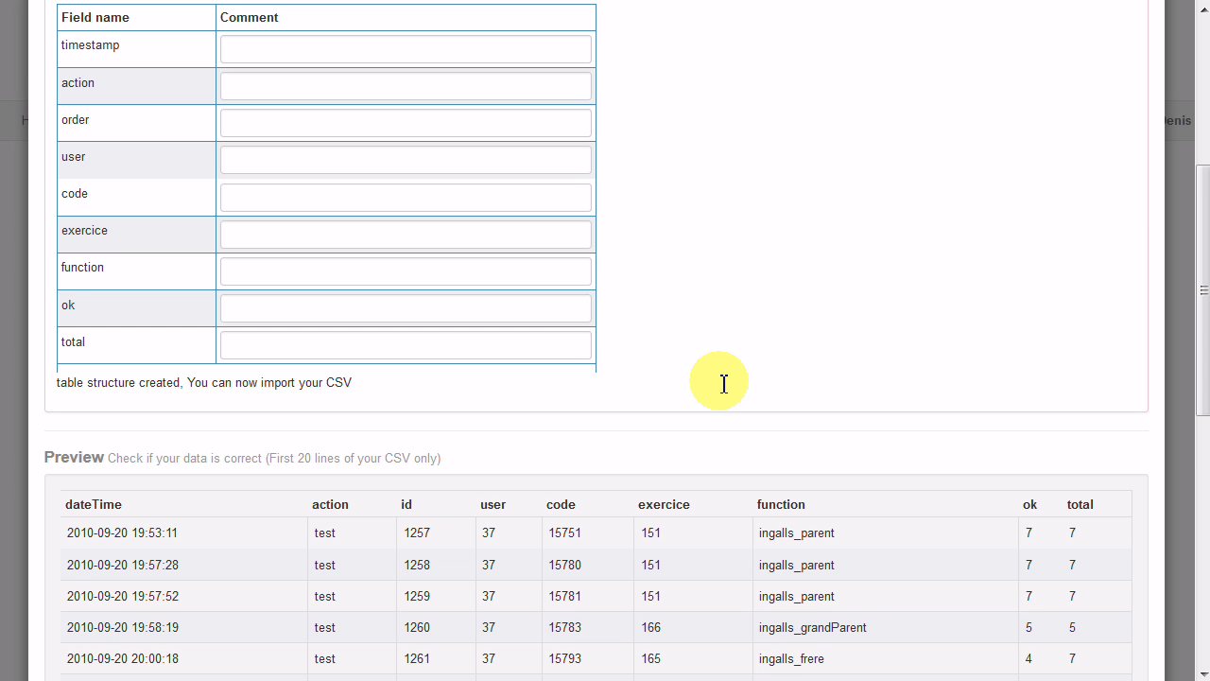
pyautogui.scroll(-7, 723, 383)
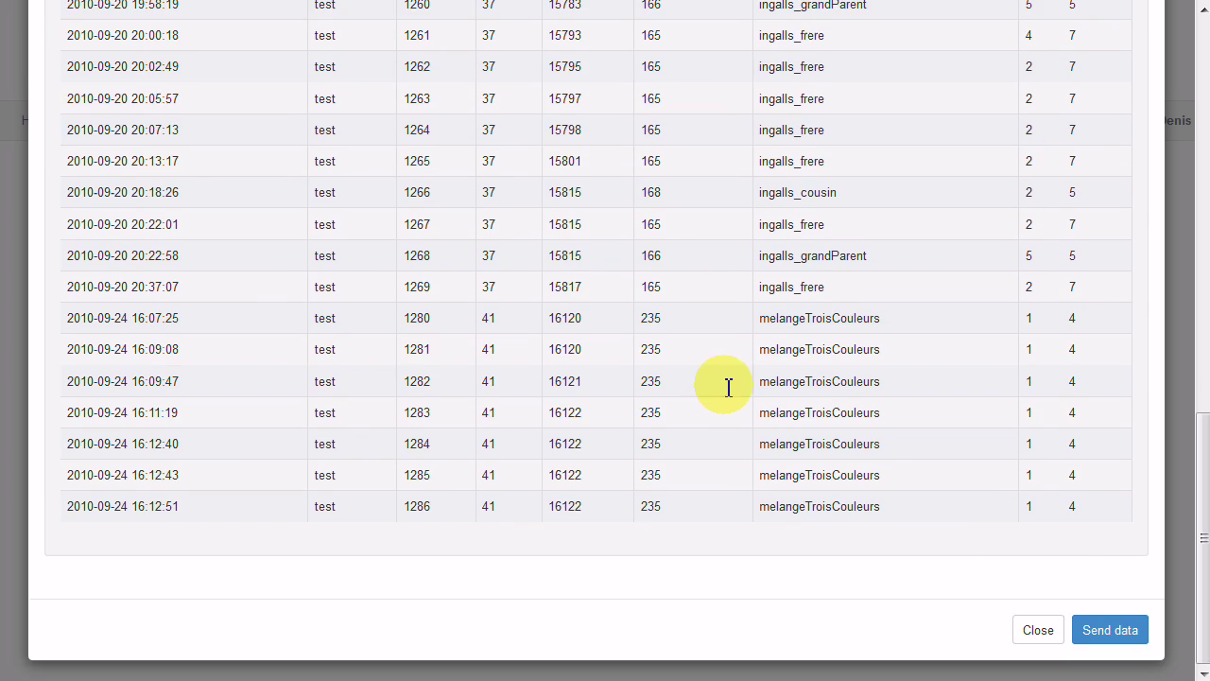
pyautogui.click(1105, 629)
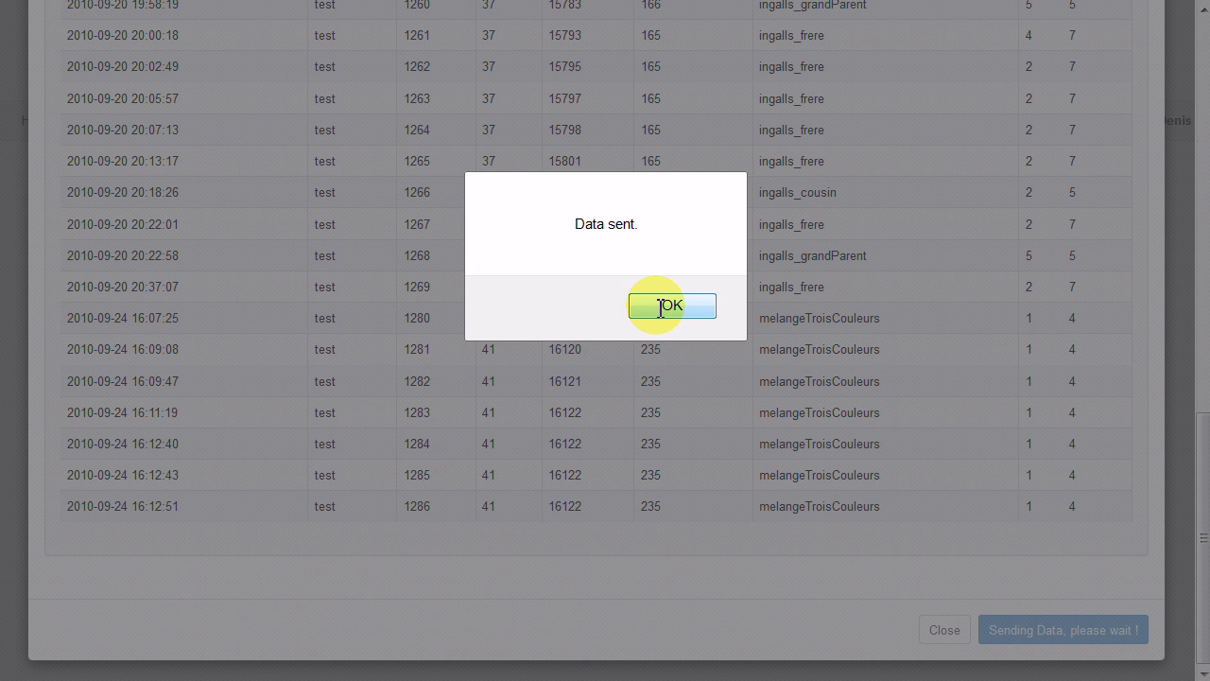
pyautogui.click(664, 304)
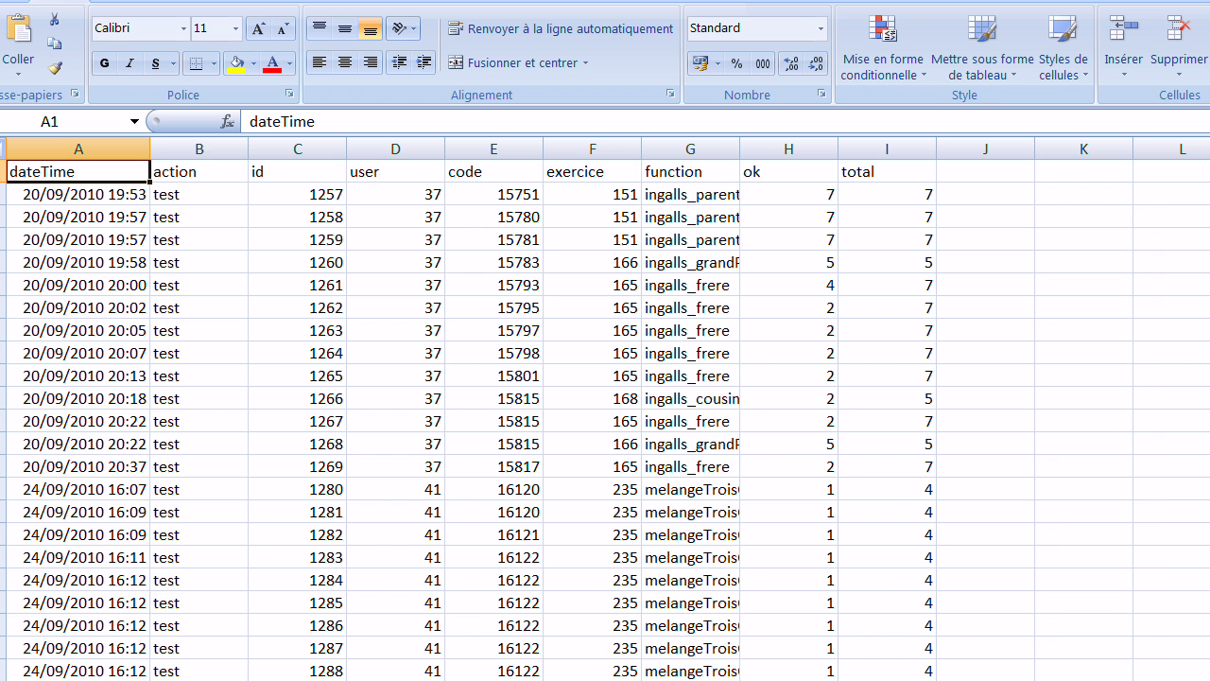
pyautogui.scroll(-15, 605, 409)
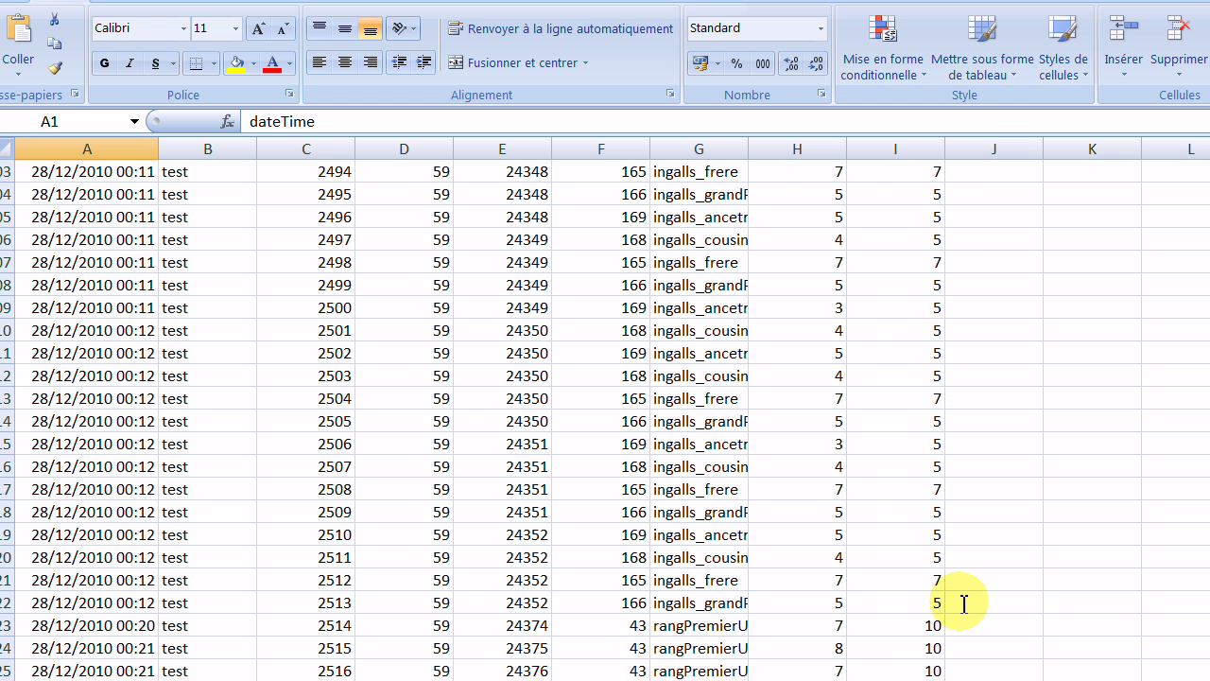
pyautogui.moveTo(809, 1); pyautogui.dragTo(765, 59)
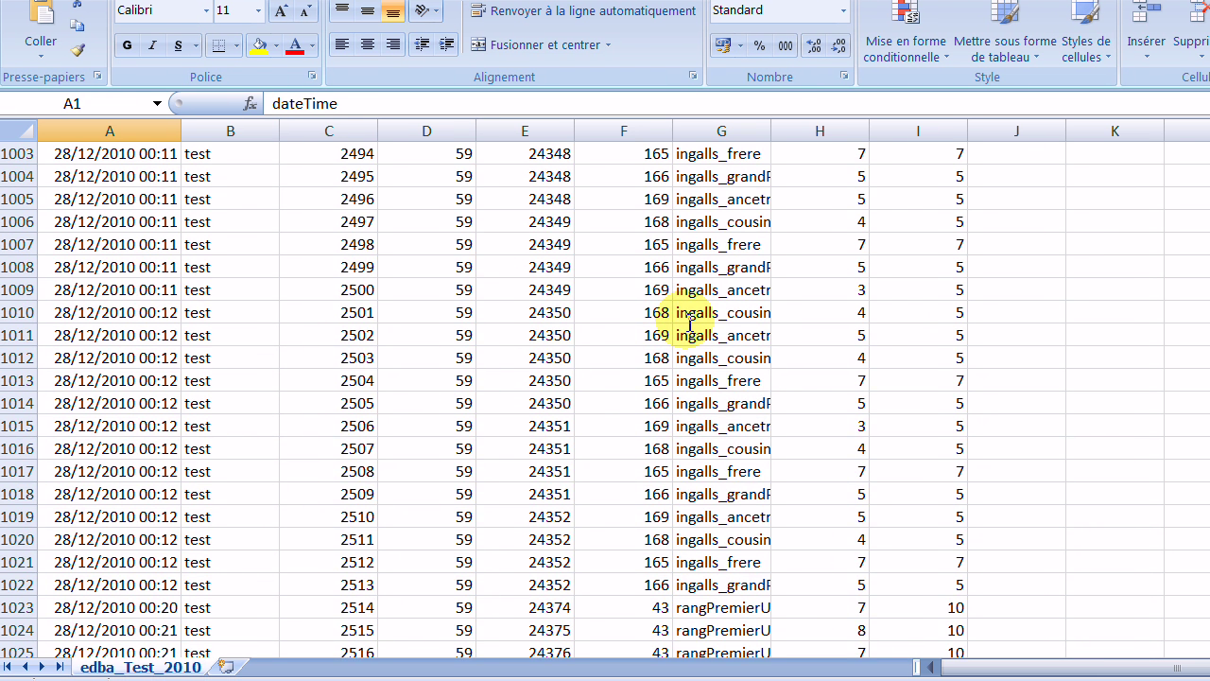
pyautogui.scroll(-10, 743, 319)
pyautogui.scroll(5, 464, 301)
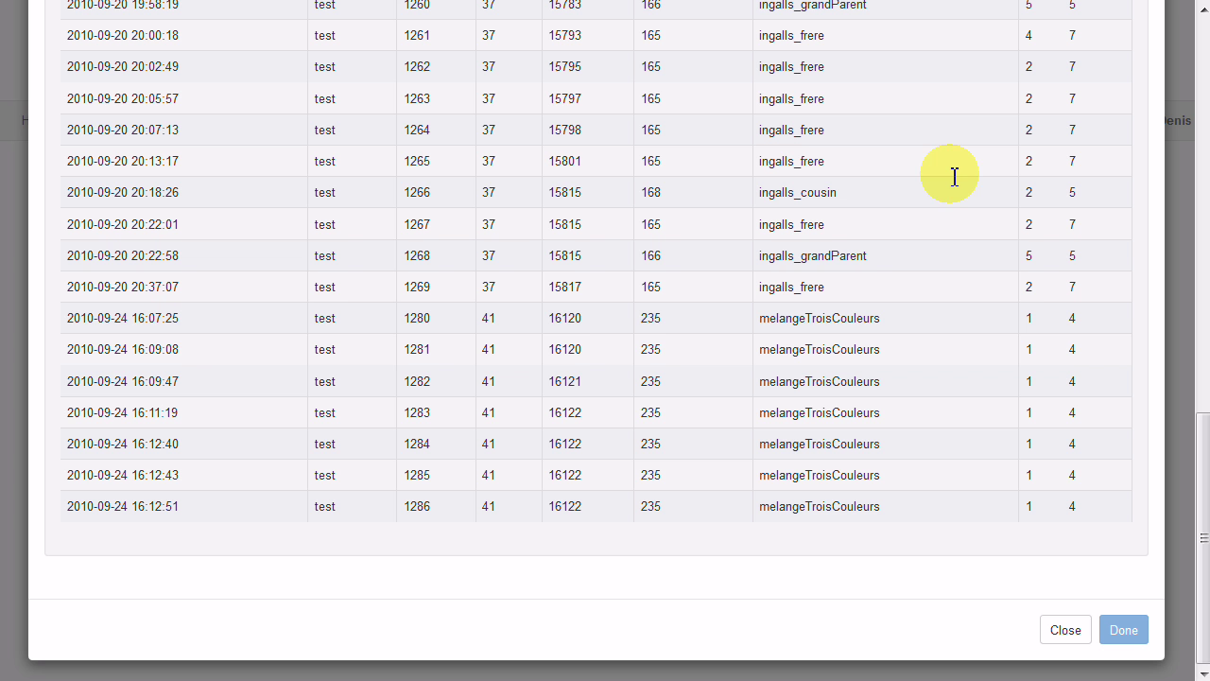
# - Close the import window and view the events table's 1030 imported log entries
pyautogui.click(1075, 621)
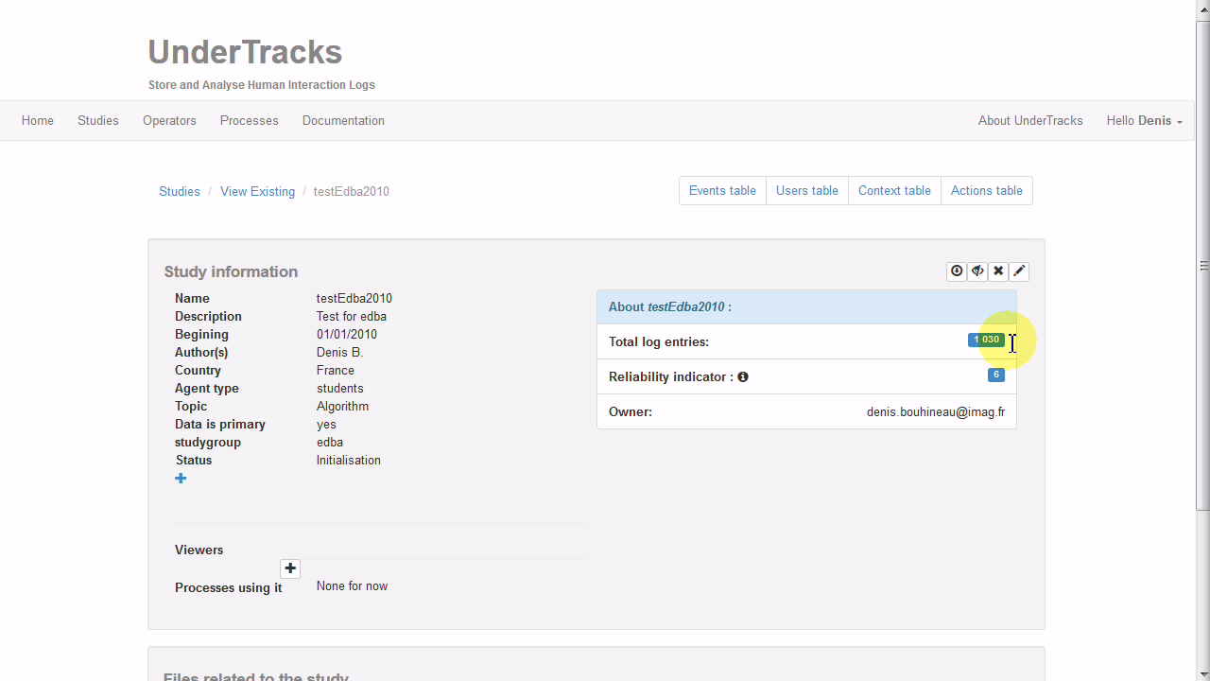
pyautogui.click(729, 194)
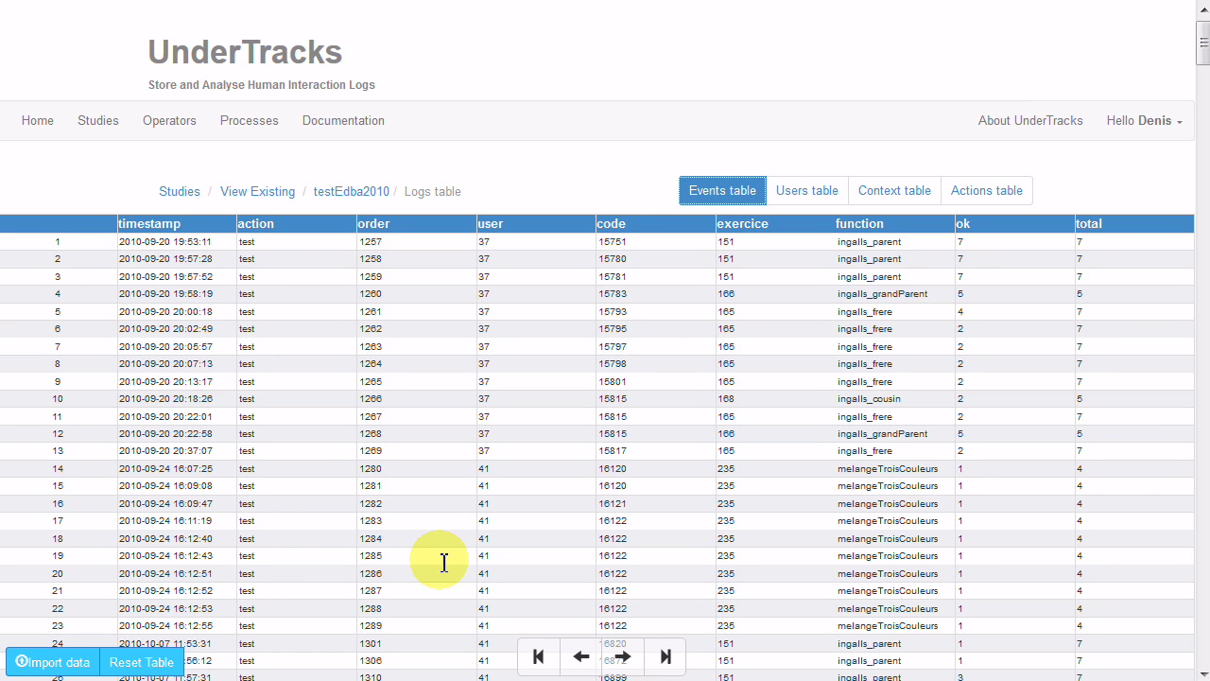
# - Write 'Here are data for an eDBA test in 2010' as testEdba2010's description and save
pyautogui.click(340, 193)
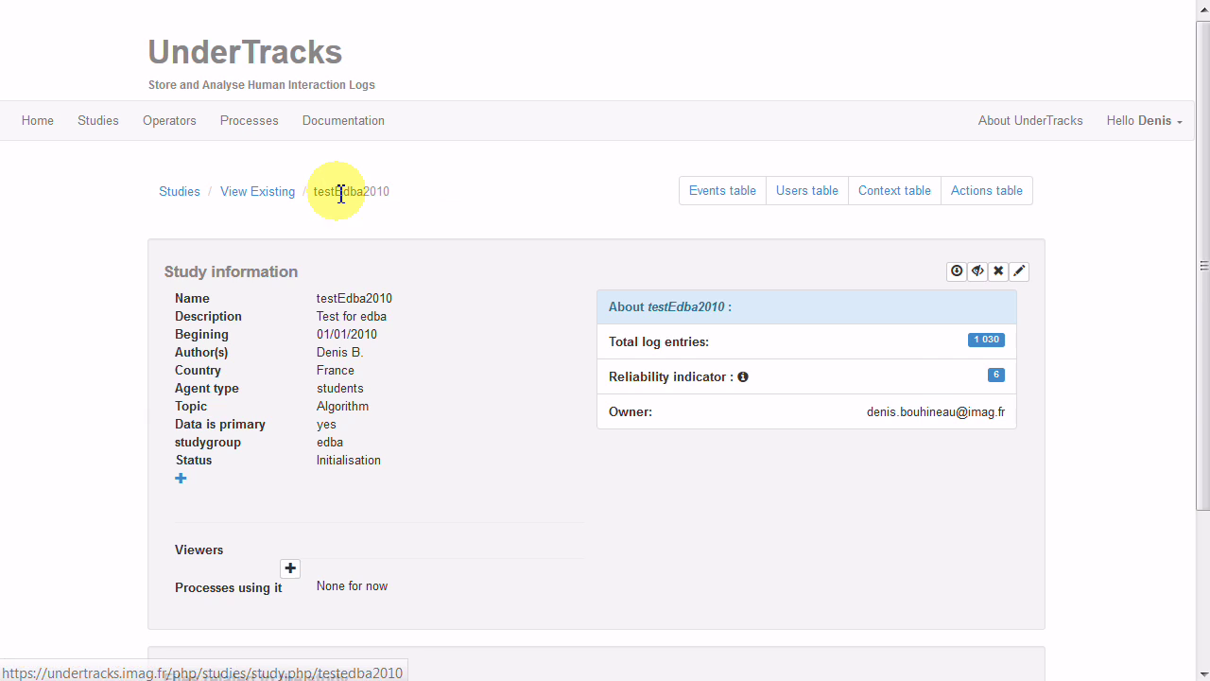
pyautogui.scroll(-3, 441, 369)
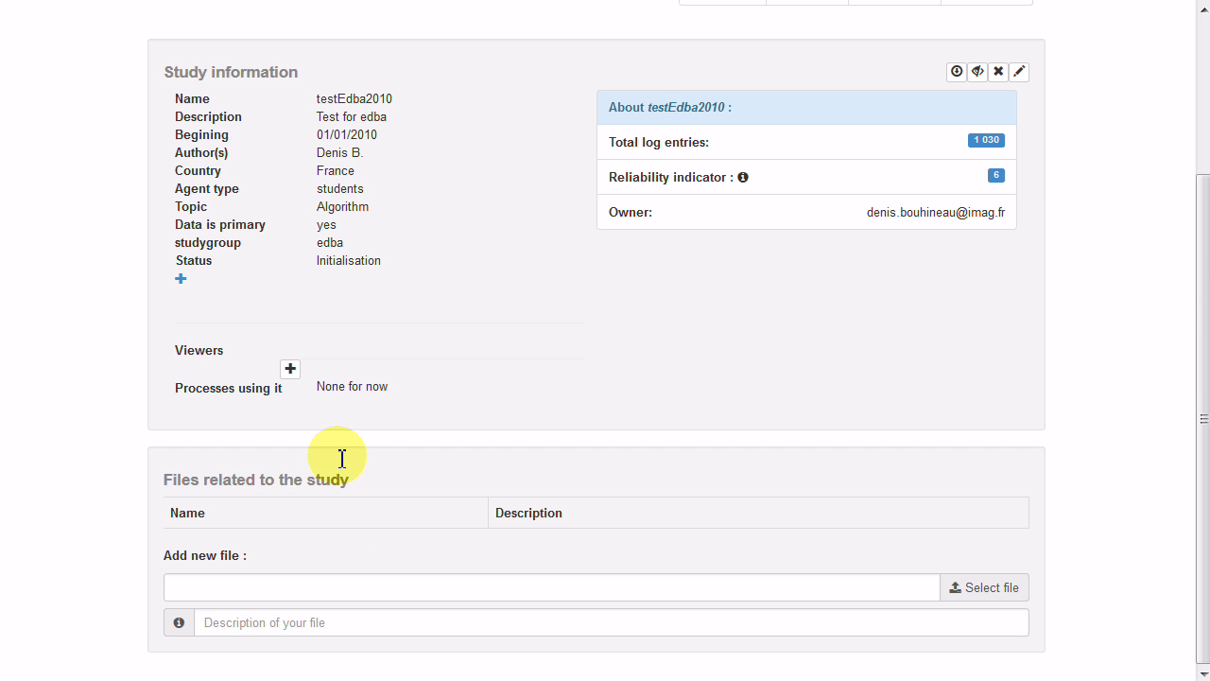
pyautogui.click(1019, 73)
pyautogui.click(527, 244)
pyautogui.write('Here')
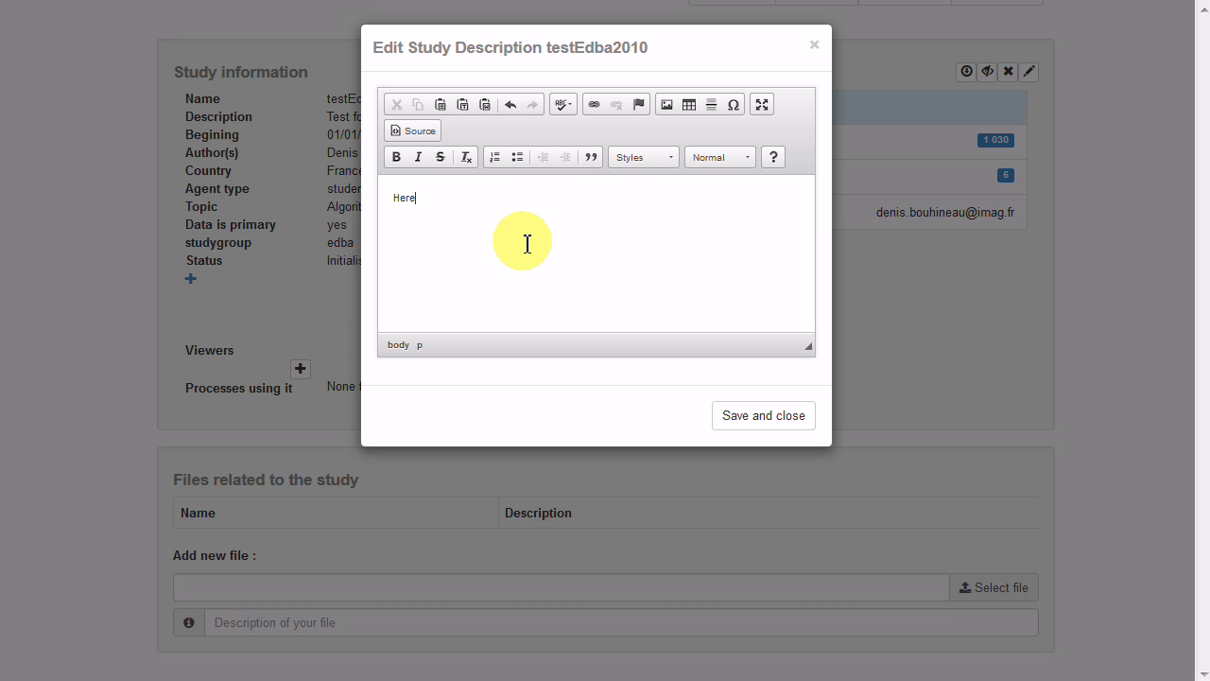
pyautogui.write(' are data for an eDBA test in 2010')
pyautogui.click(754, 413)
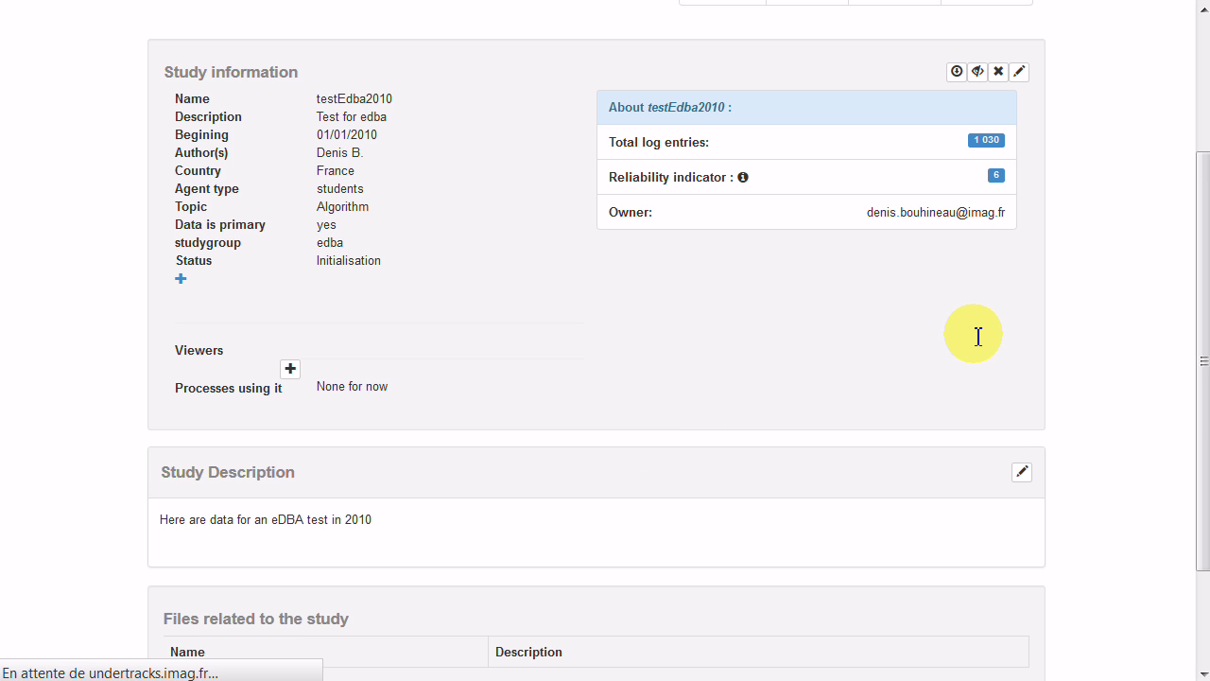
pyautogui.scroll(-3, 1196, 236)
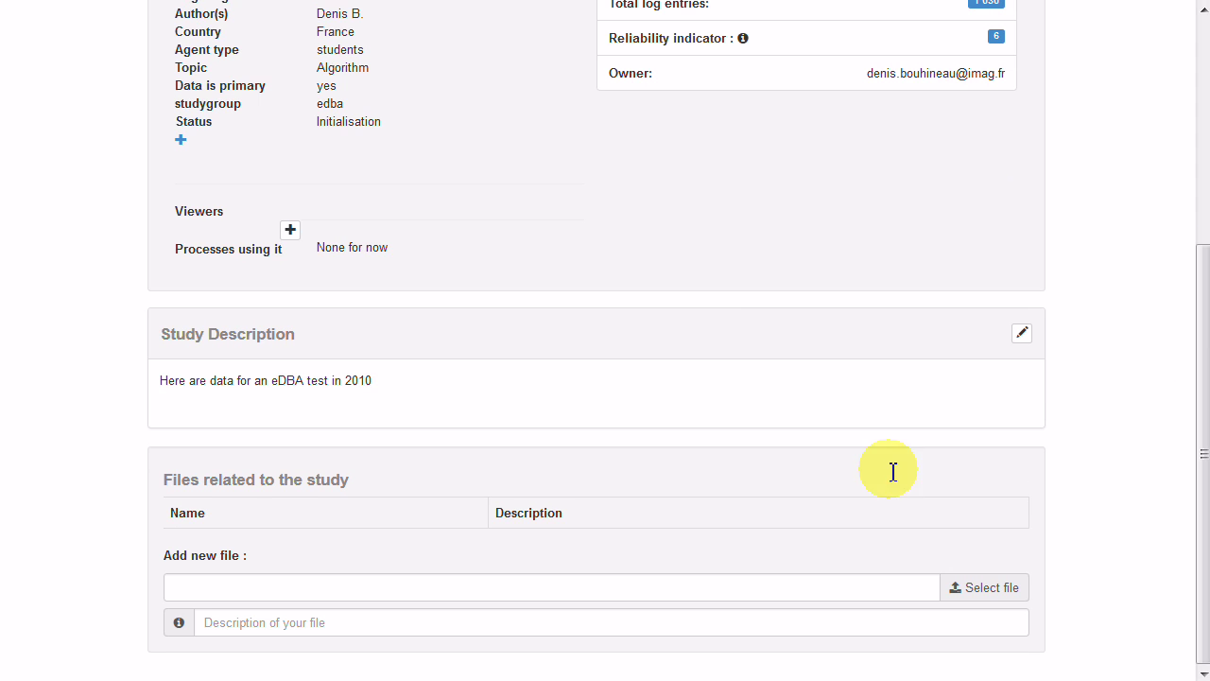
pyautogui.scroll(3, 608, 449)
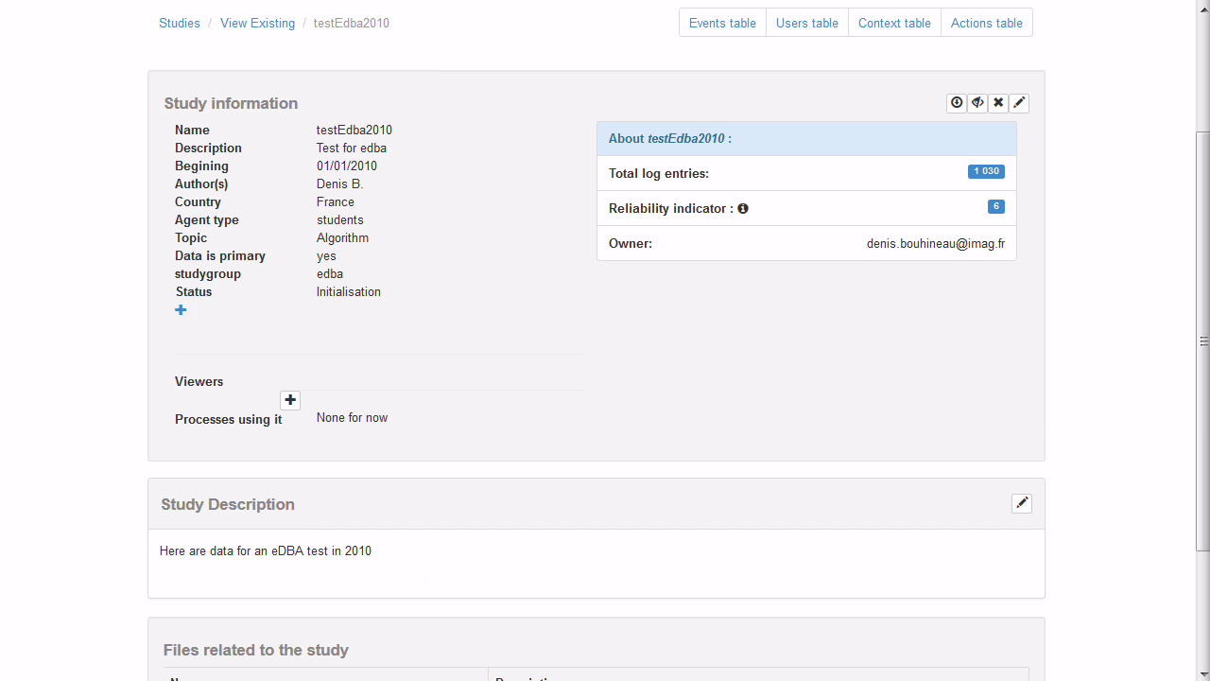
# - Filter the studies list by 'edba' and open the edba_test_test study page
pyautogui.click(193, 29)
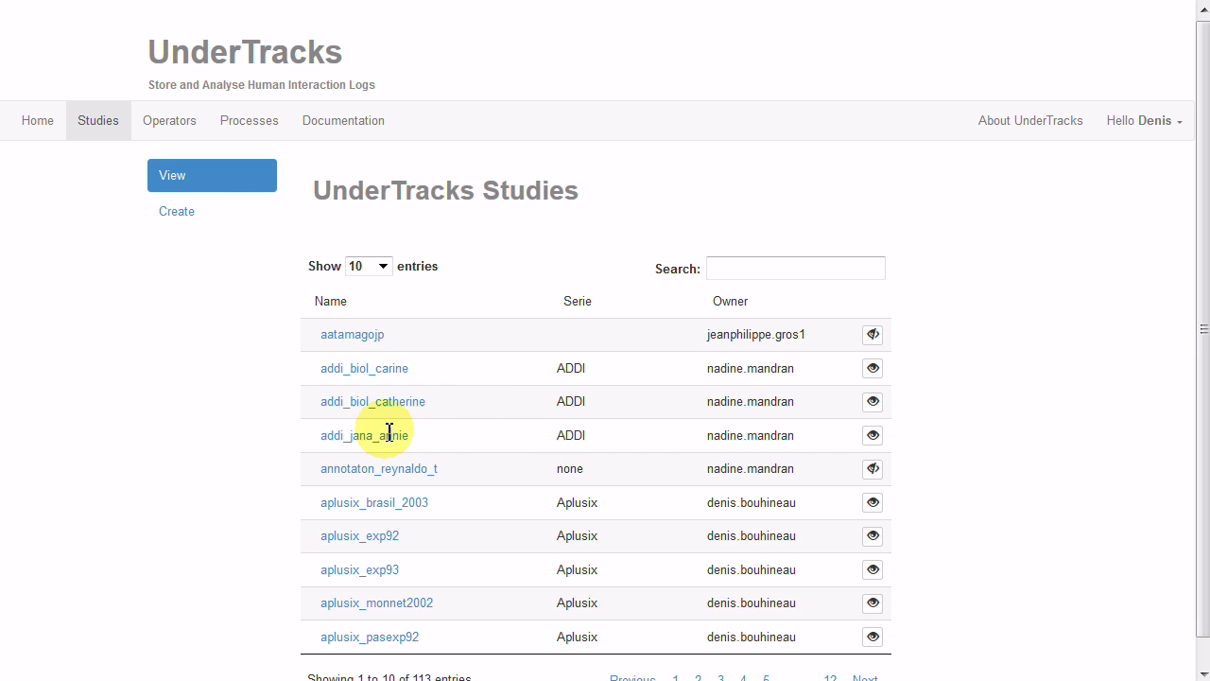
pyautogui.click(773, 271)
pyautogui.write('ed')
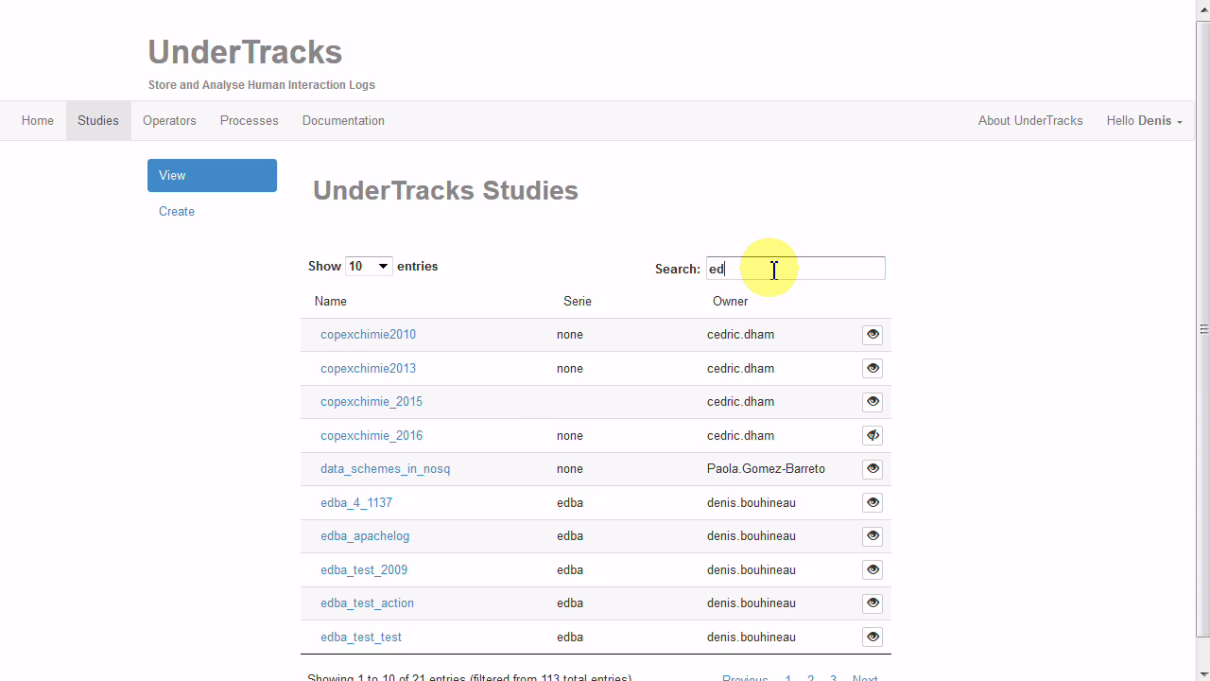
pyautogui.write('ba')
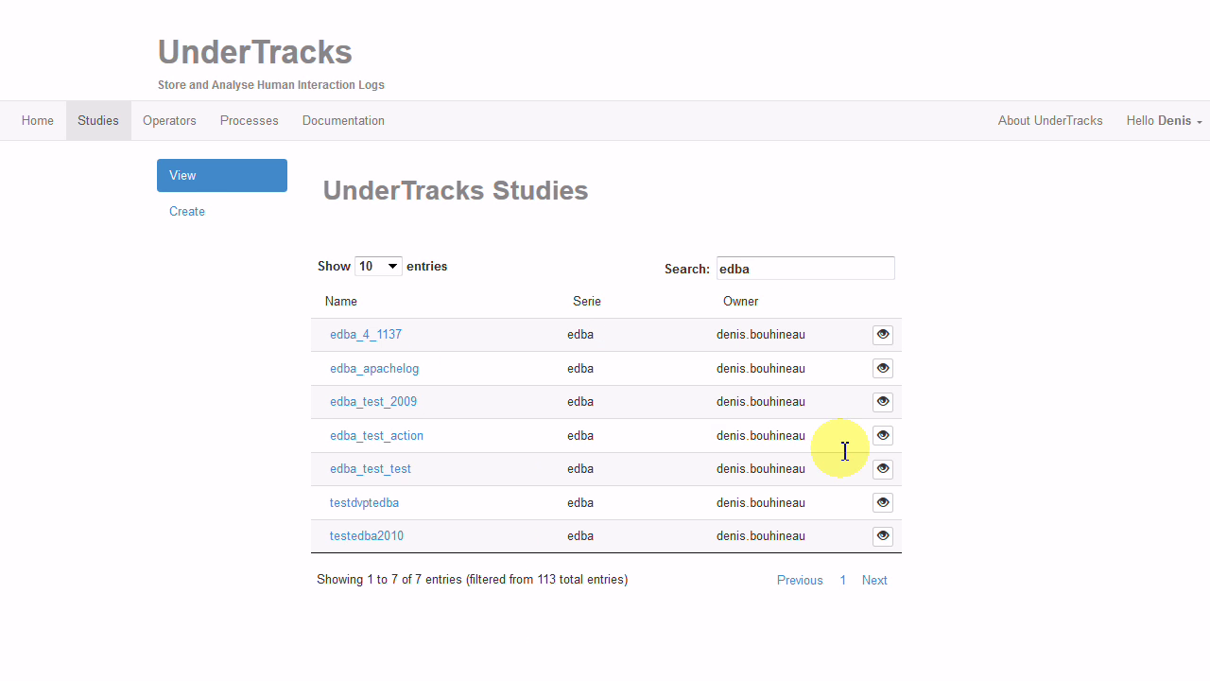
pyautogui.click(884, 465)
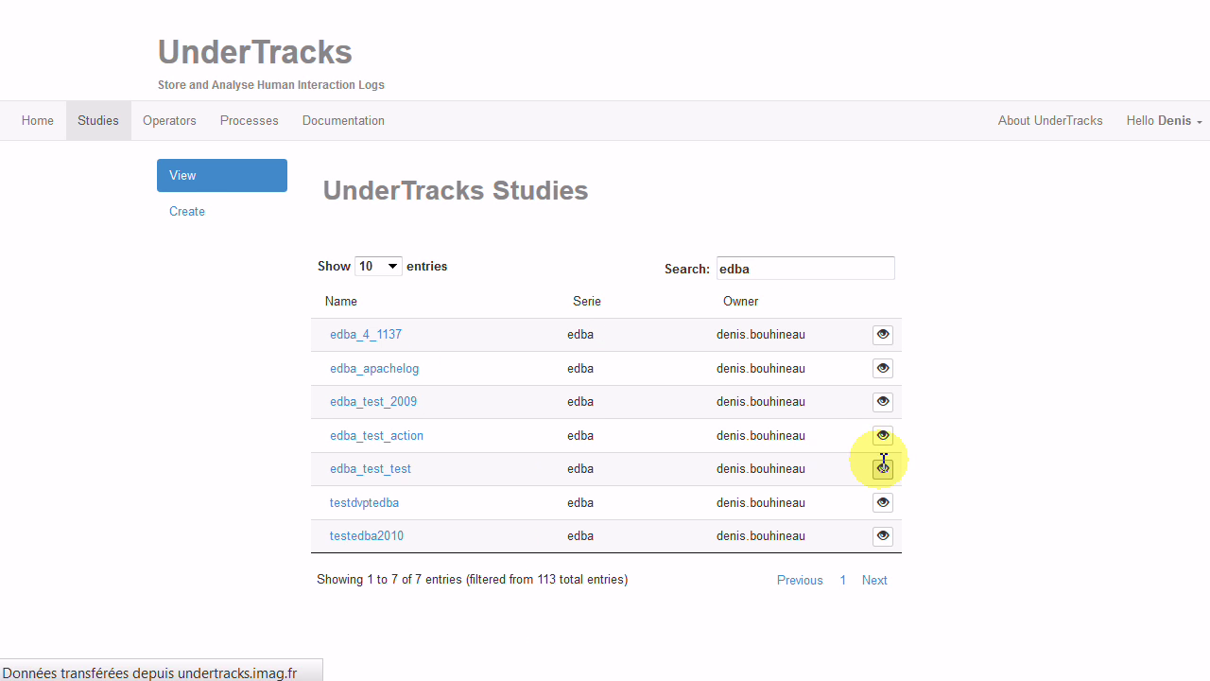
pyautogui.scroll(-3, 553, 407)
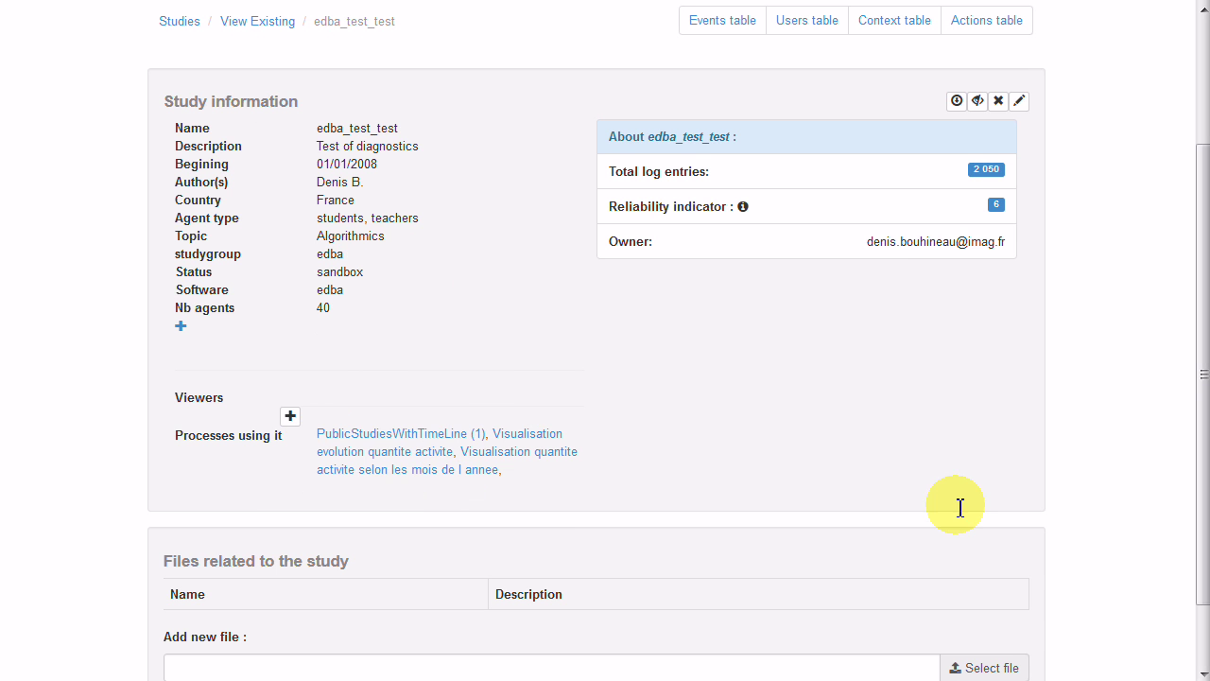
# - Open the study's 'Visualisation quantite activite selon les mois de l annee' process, which involves three studies
pyautogui.click(443, 469)
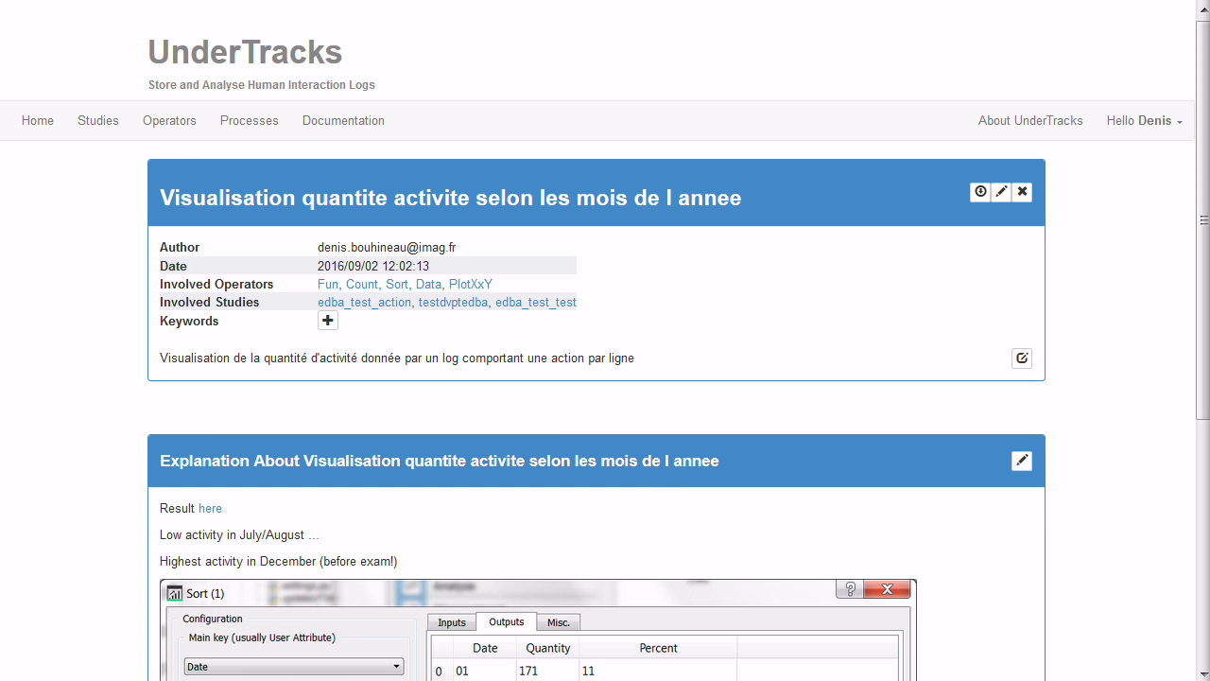
# - Return to the PowerPoint slideshow and advance from About Data to the About Analysis Process slide
pyautogui.hotkey('alt', 'Tab')
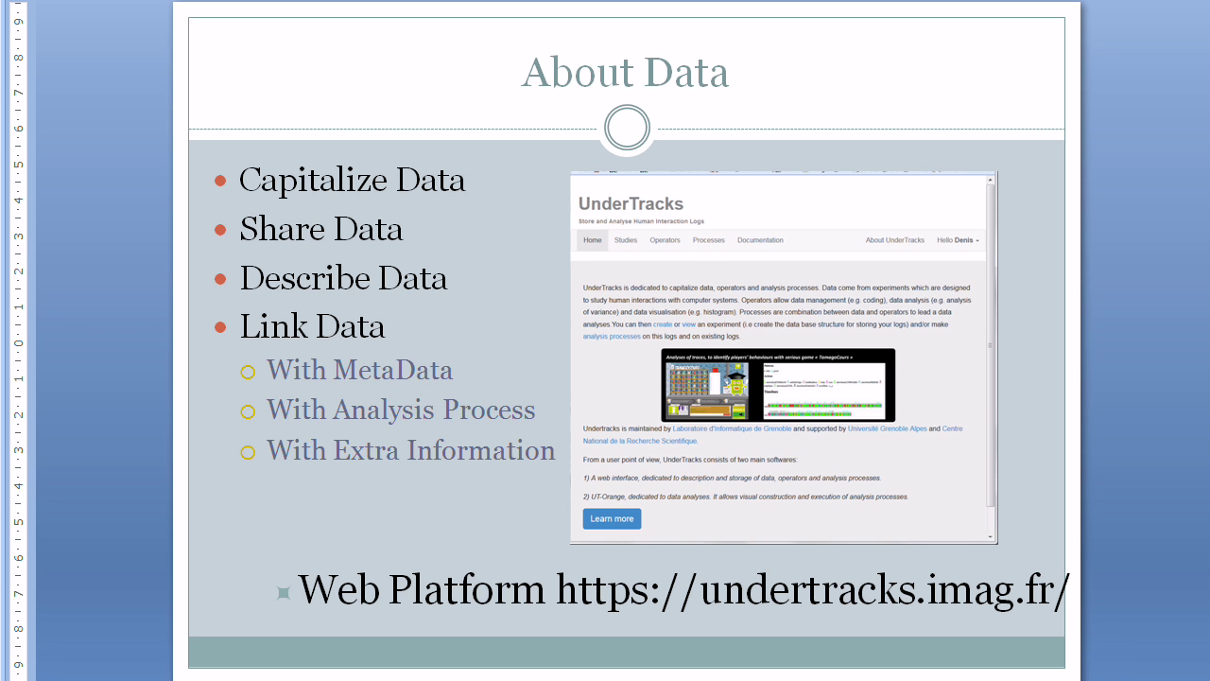
pyautogui.press('pagedown')
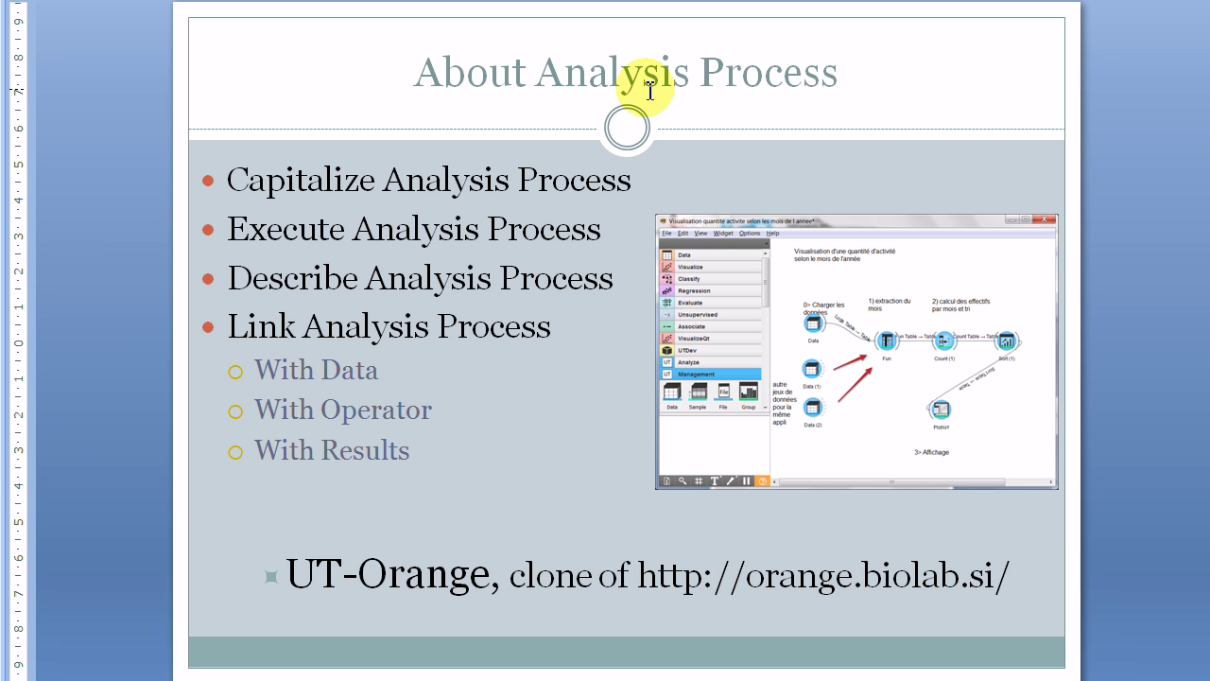